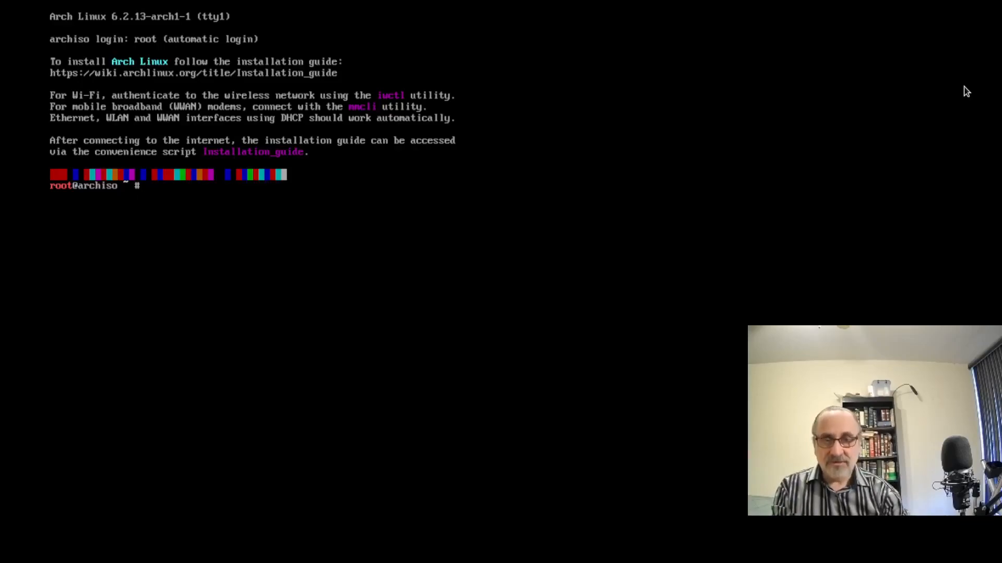
Switch the console font to ter-132n, clear the screen, and launch archinstall.
type("set")
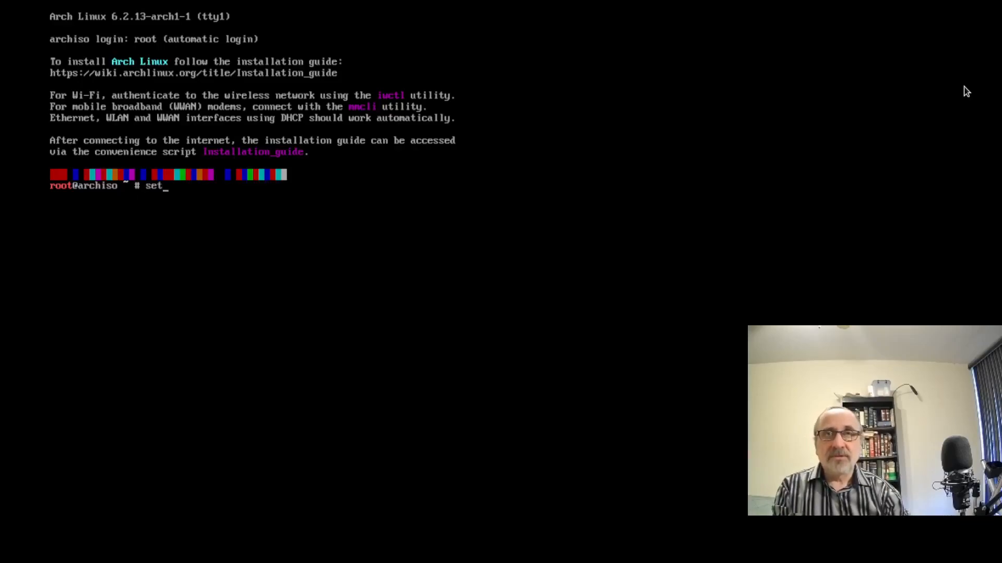
type("font")
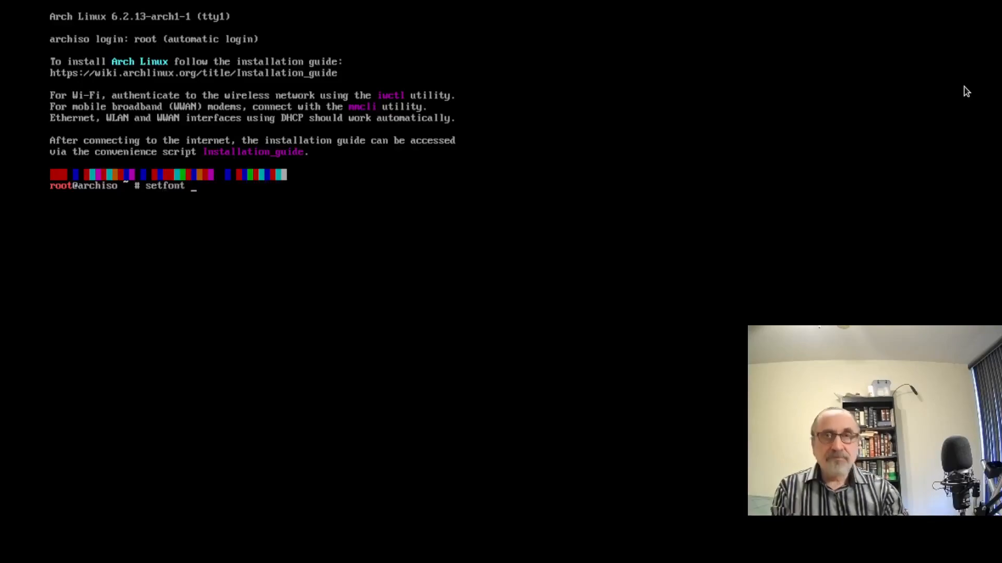
type(" t")
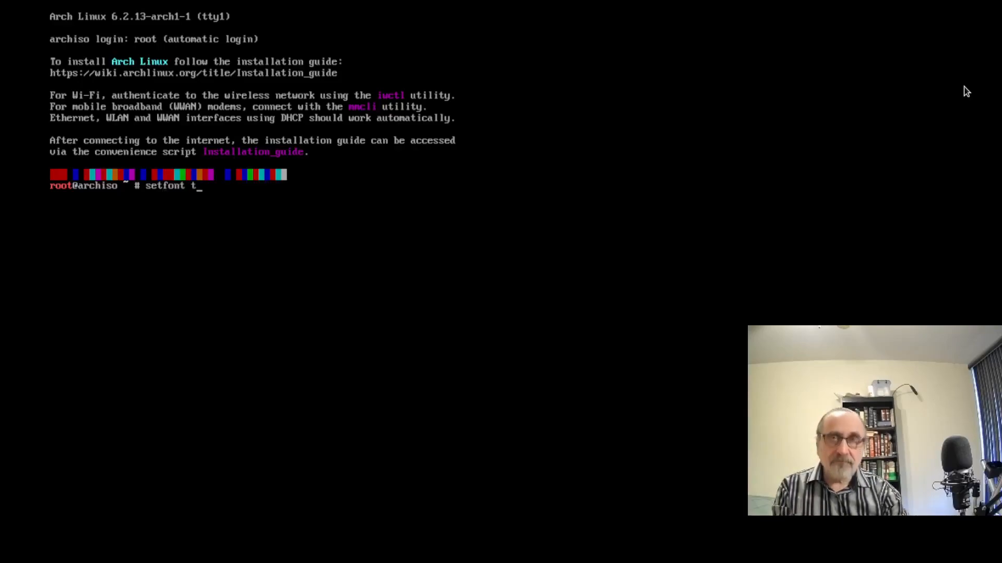
type("er-132")
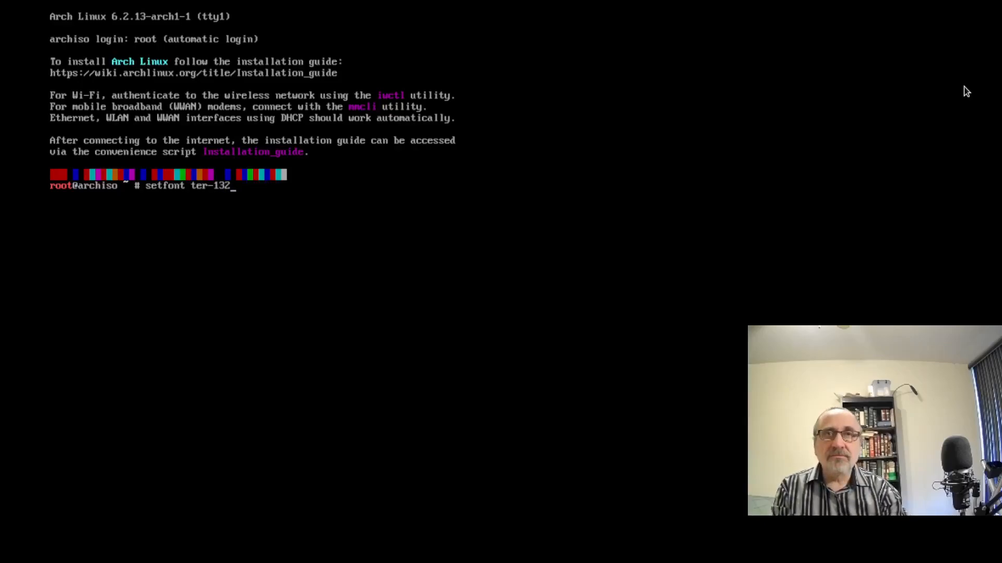
type("n")
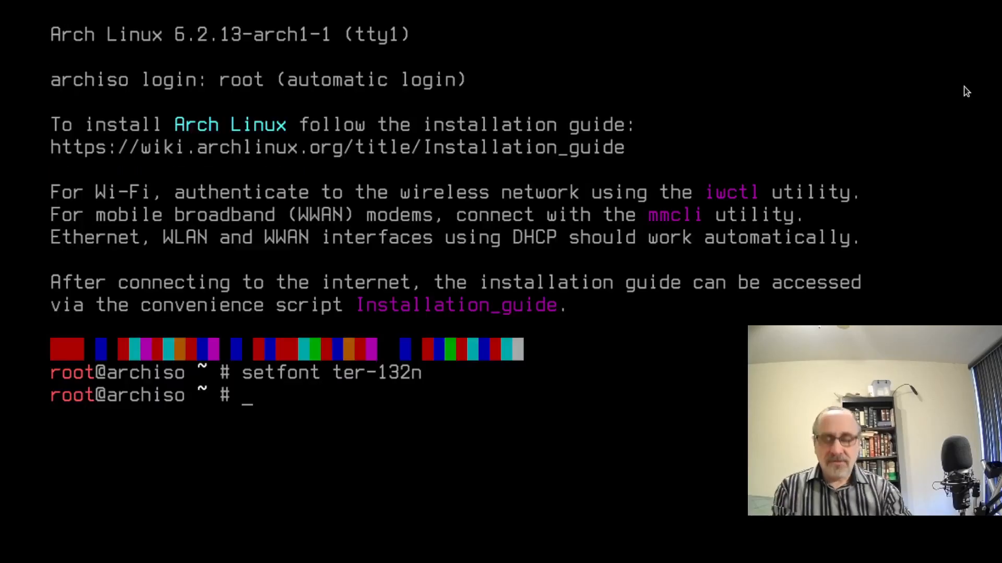
key("ctrl+l")
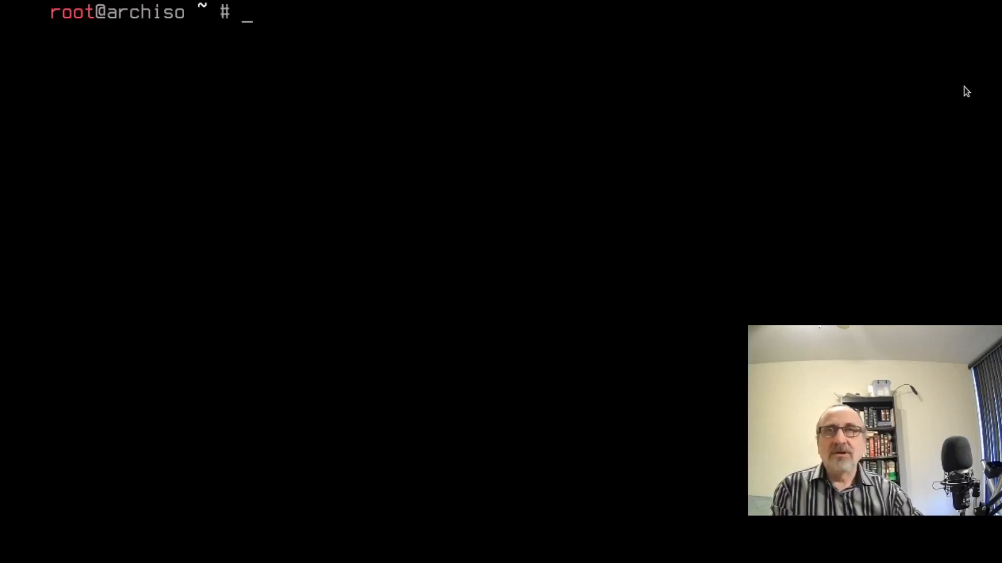
type("archinstaller")
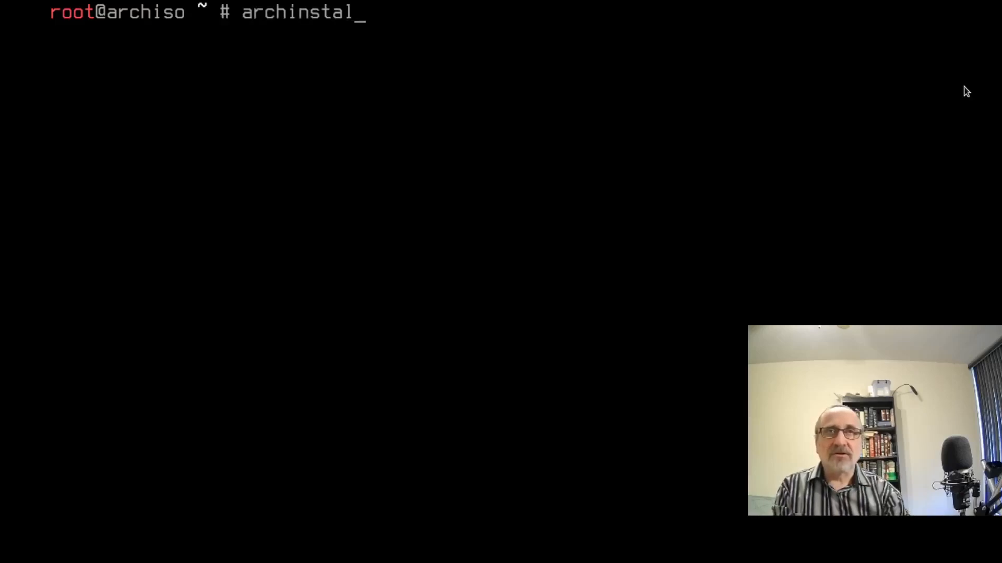
key("BackSpace")
key("BackSpace")
key("BackSpace")
key("BackSpace")
key("BackSpace")
key("BackSpace")
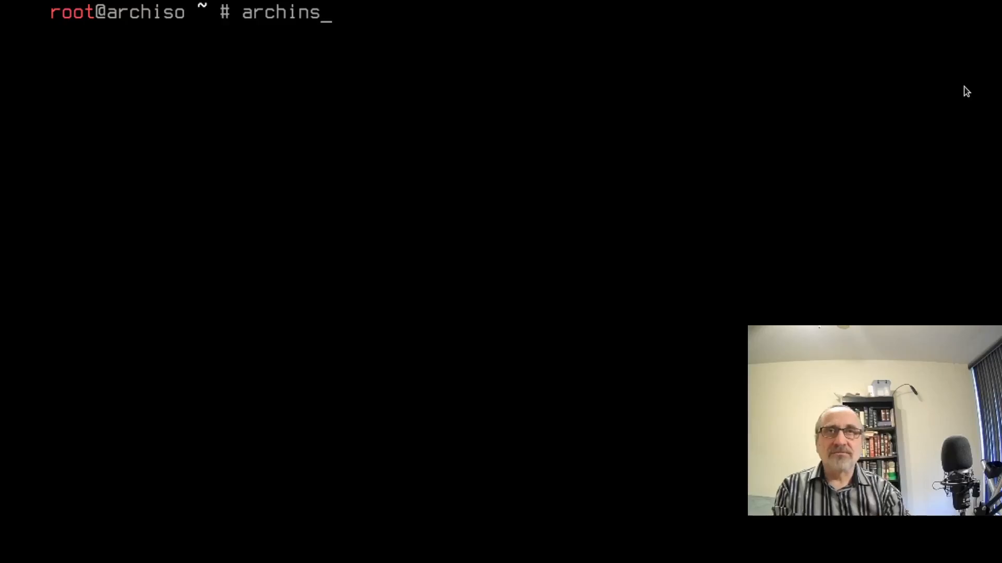
type("tall")
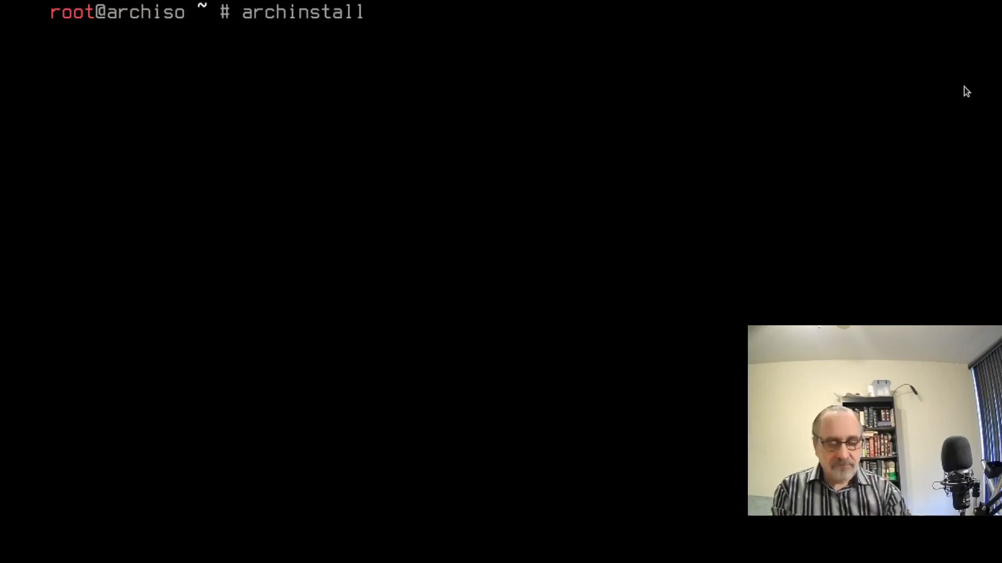
key("Return")
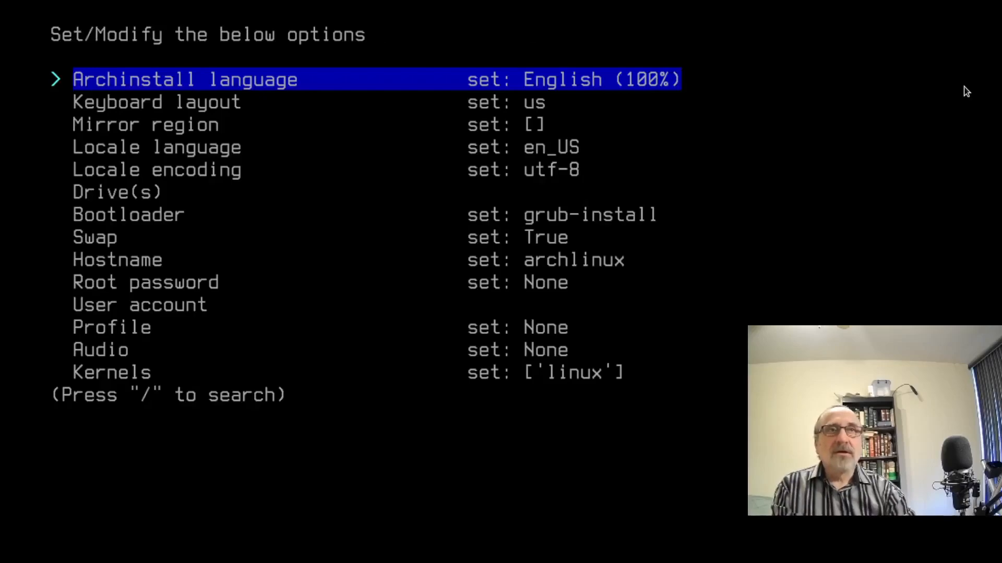
Set the mirror region to Canada.
key("Down")
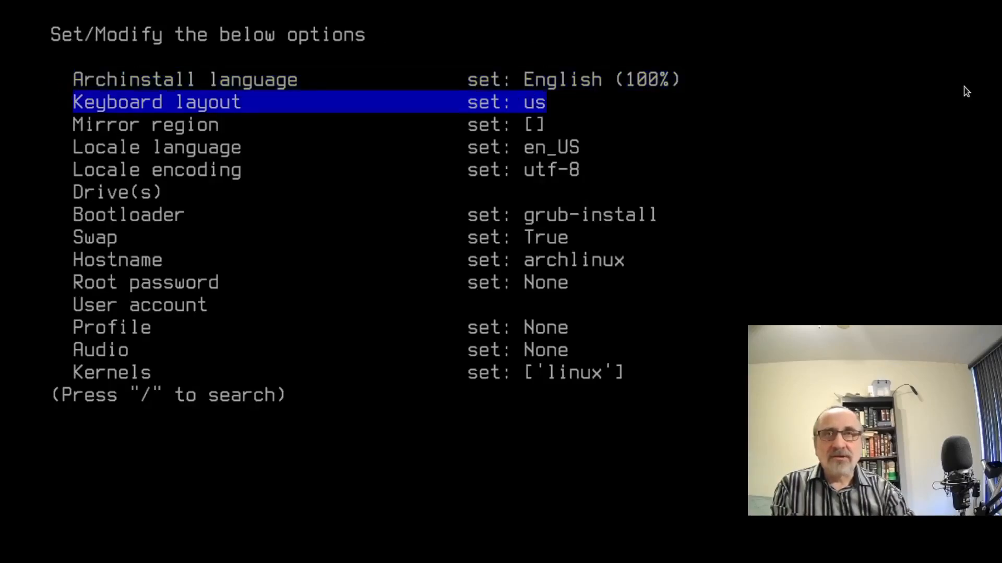
key("Down")
key("Return")
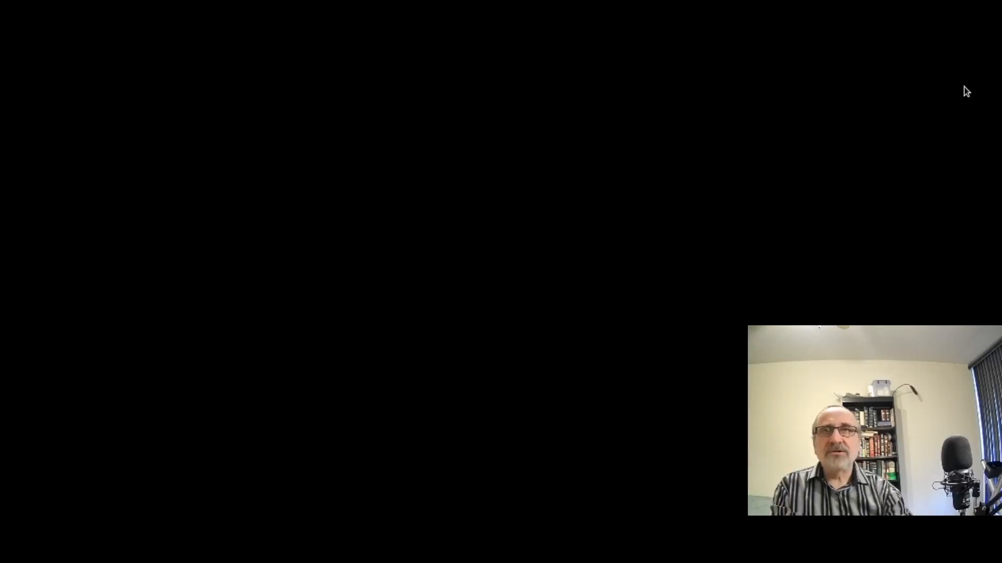
key("Down")
key("Down")
key("Down")
key("Down")
key("Down")
key("Down")
key("Down")
key("Down")
key("Down")
key("Down")
key("Down")
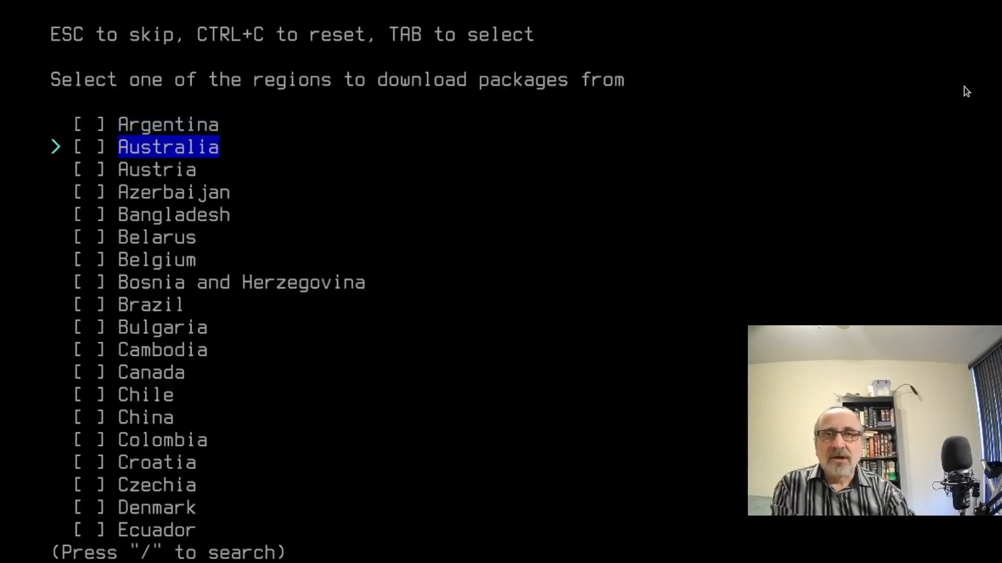
key("Tab")
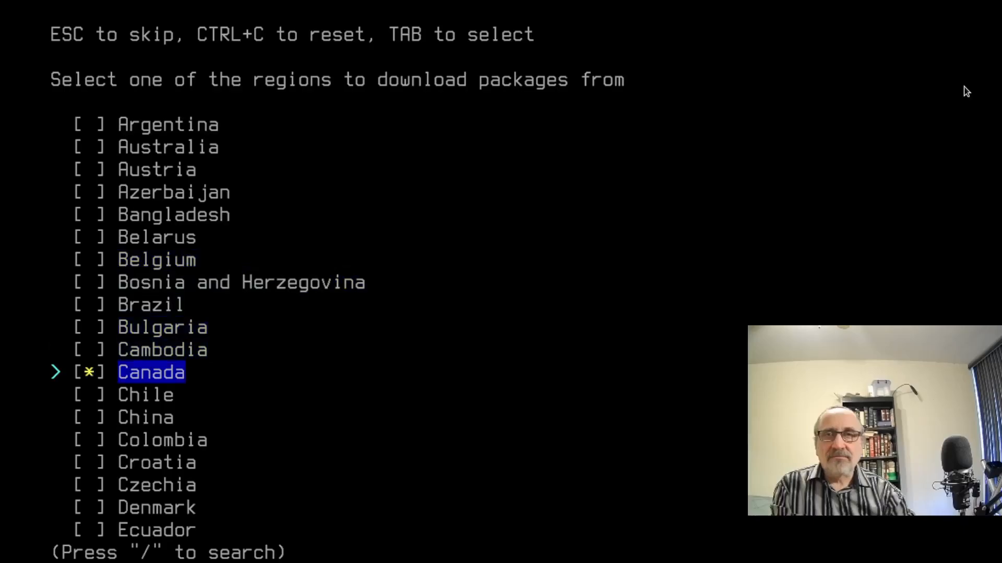
key("Return")
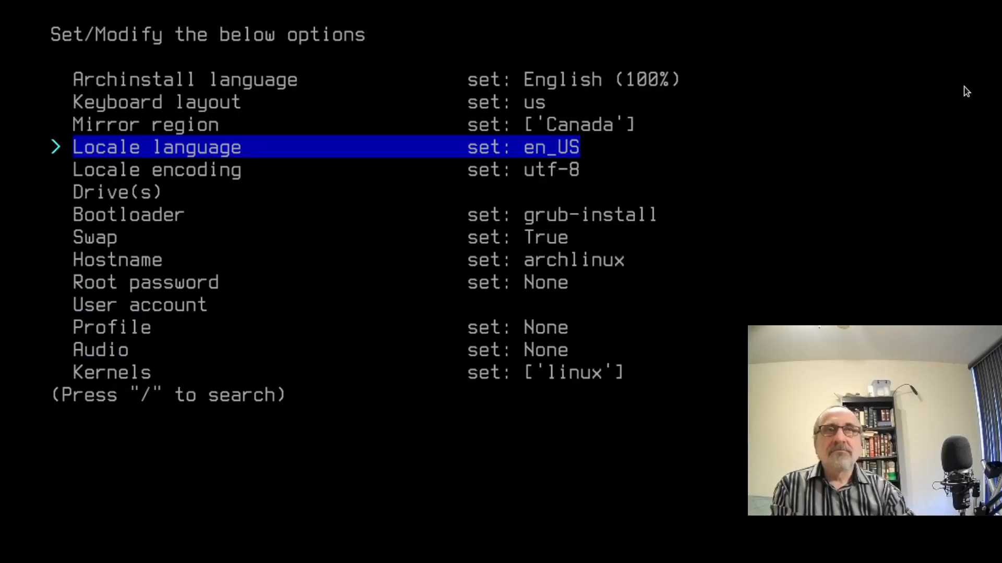
Choose en_CA as the locale language.
key("Return")
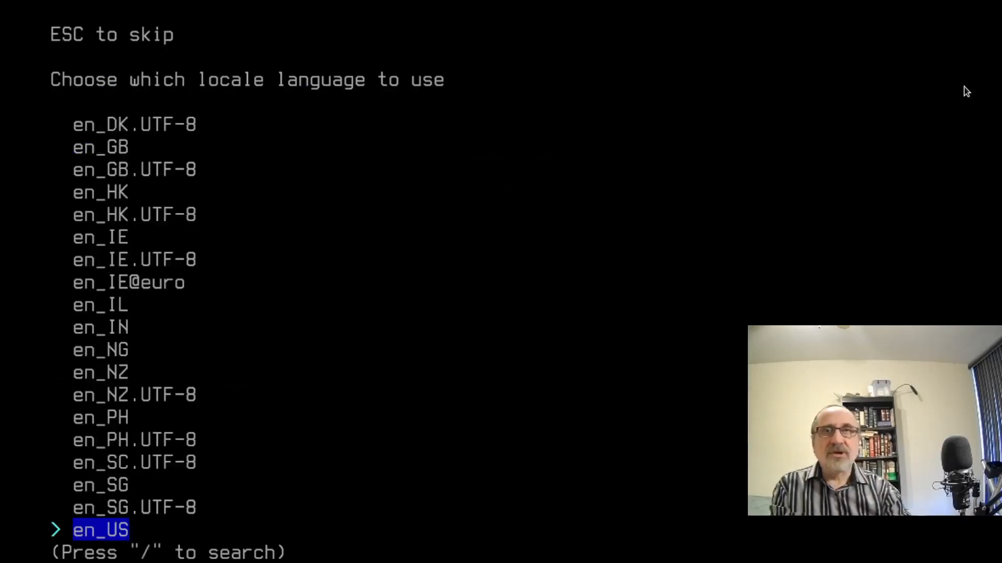
key("Up")
key("Up")
key("Up")
key("Up")
key("Up")
key("Up")
key("Up")
key("Up")
key("Up")
key("Up")
key("Up")
key("Up")
key("Up")
key("Up")
key("Up")
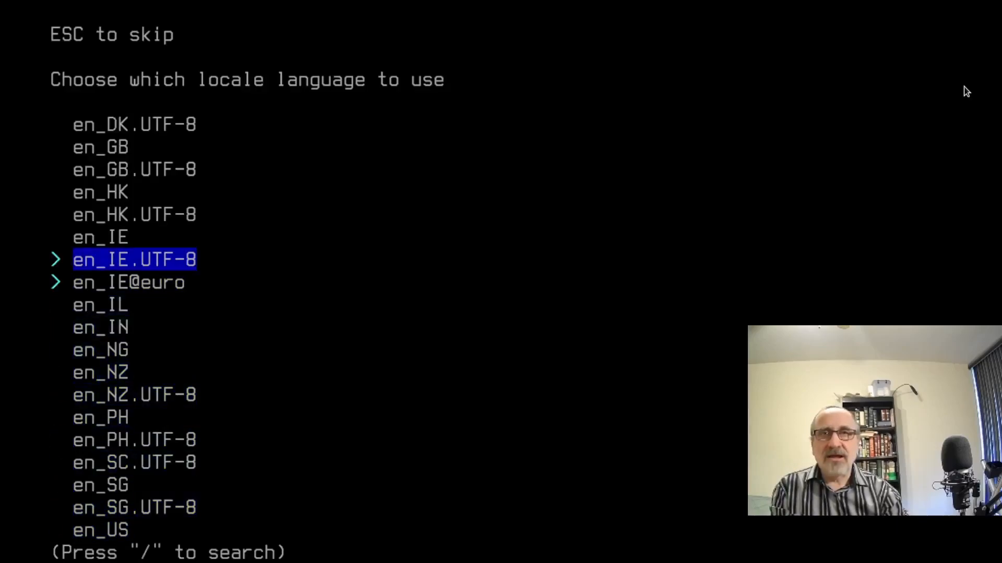
key("Up")
key("Up")
key("Up")
key("Up")
key("Up")
key("Up")
key("Up")
key("Up")
key("Up")
key("Up")
key("Up")
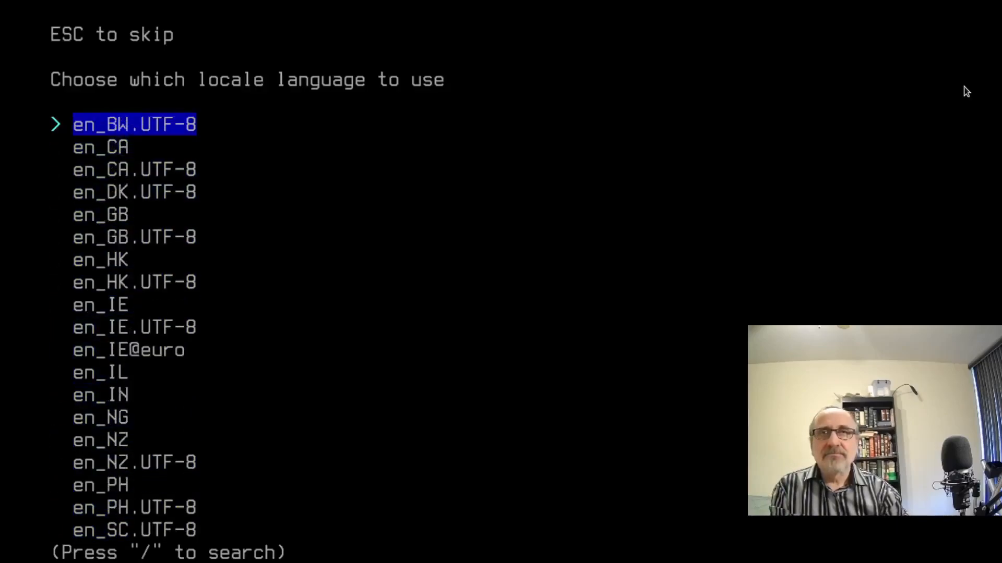
key("Down")
key("Down")
key("Down")
key("Down")
key("Down")
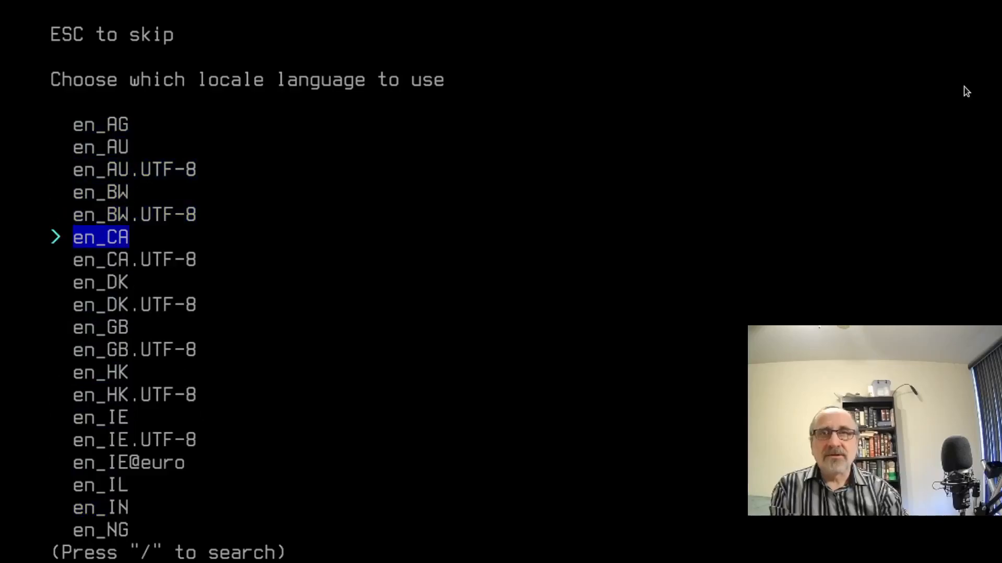
key("Return")
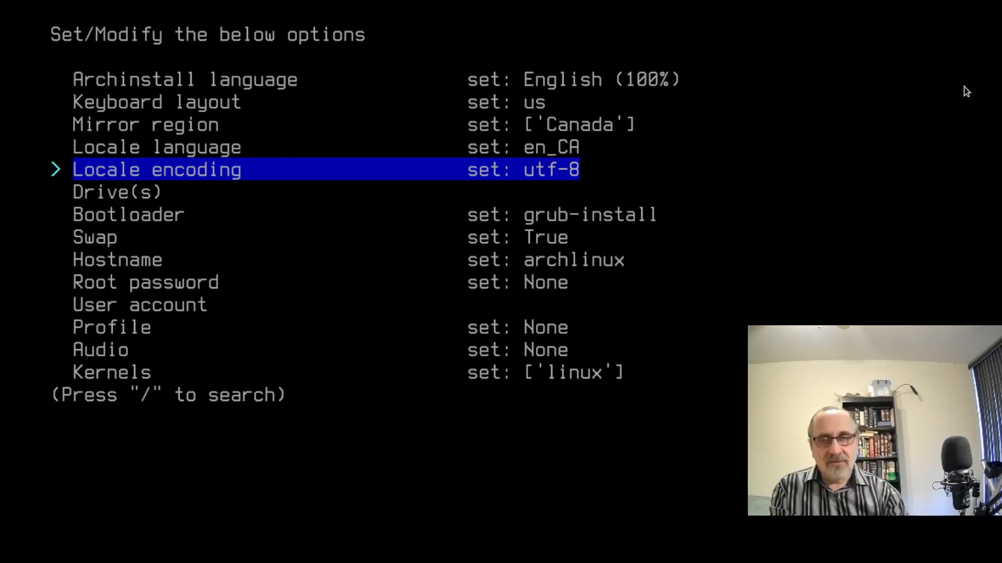
key("Down")
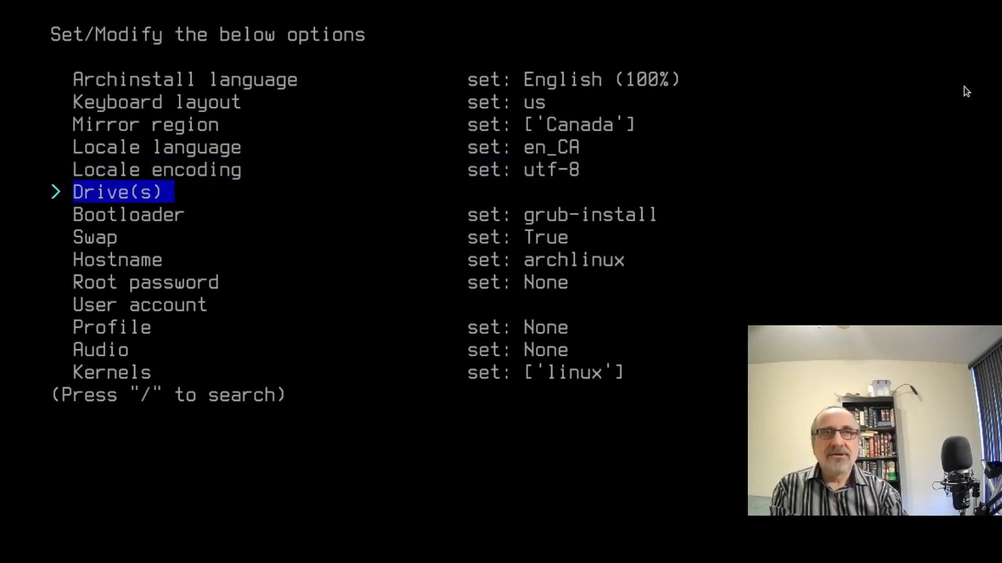
Select the 40 GB /dev/vda disk as the installation drive.
key("Return")
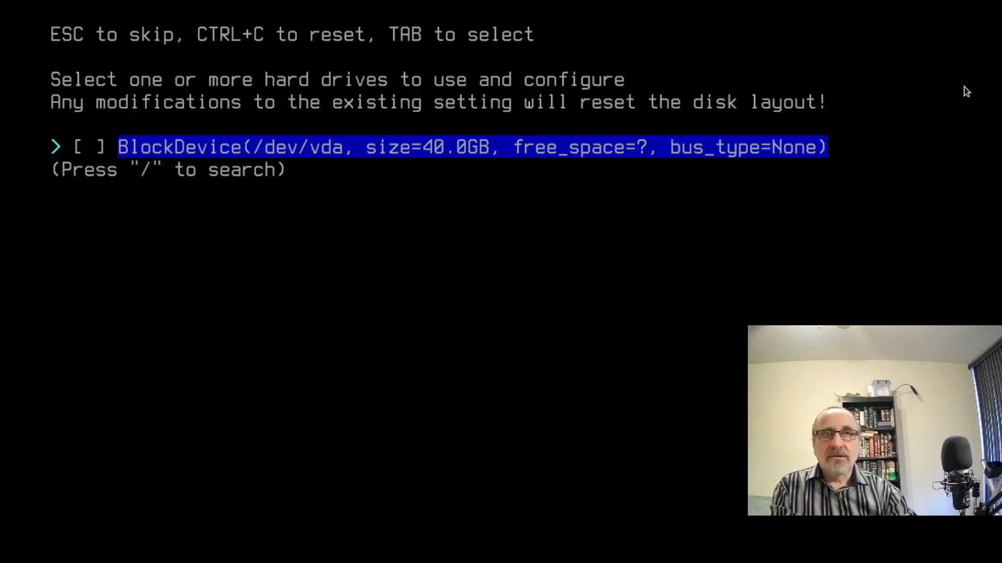
key("Tab")
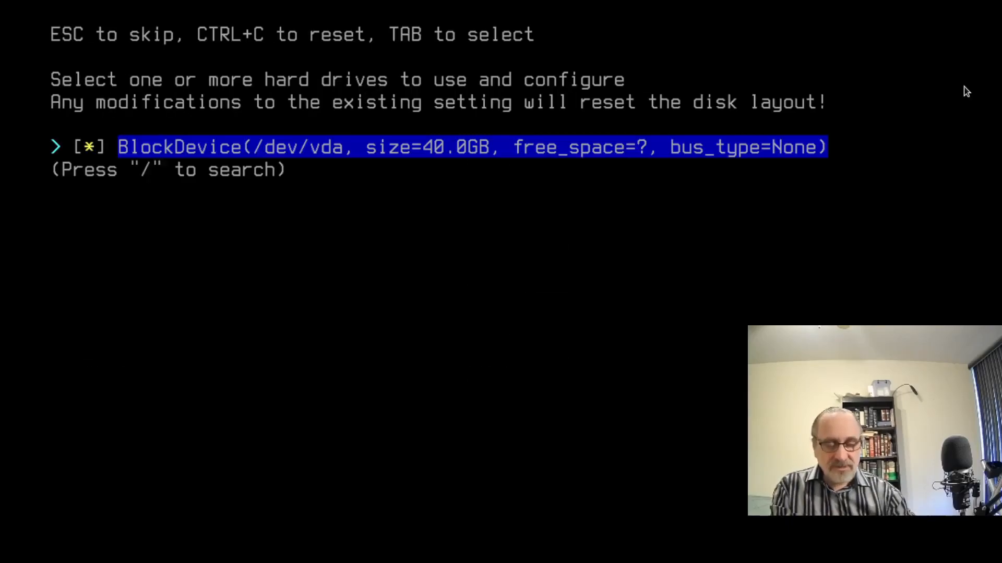
key("Return")
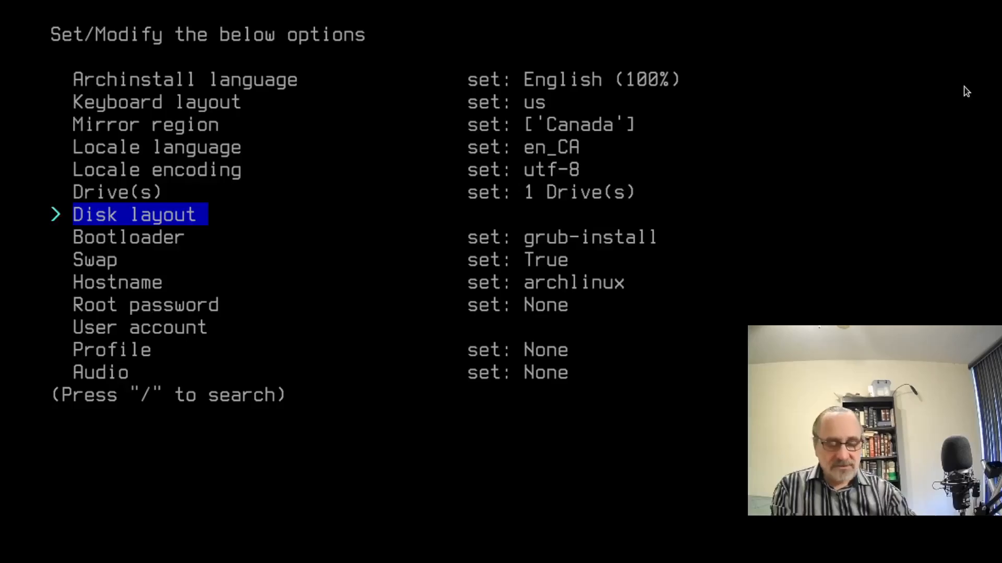
Wipe the drive with a default ext4 layout and no separate /home partition.
key("Return")
key("Down")
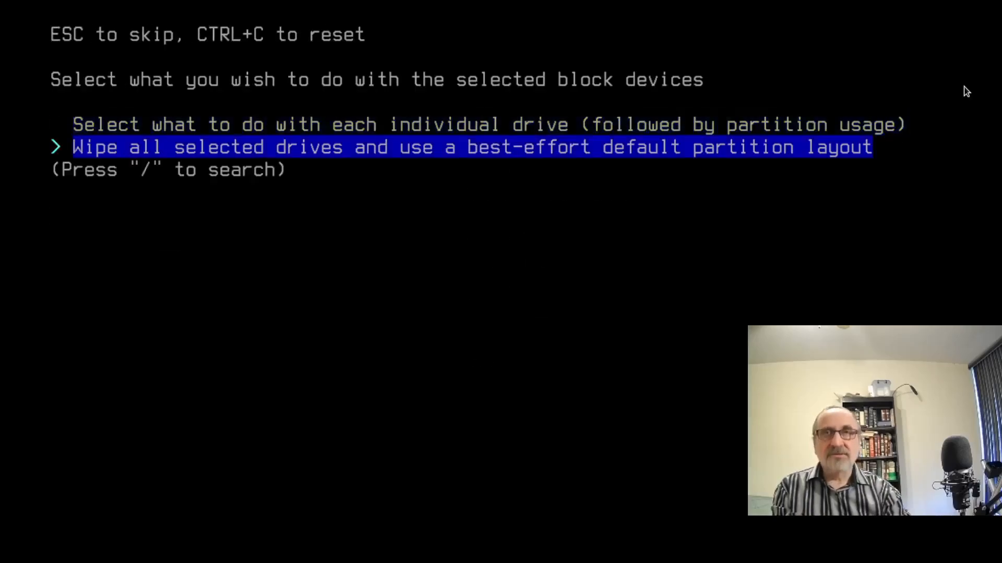
key("Return")
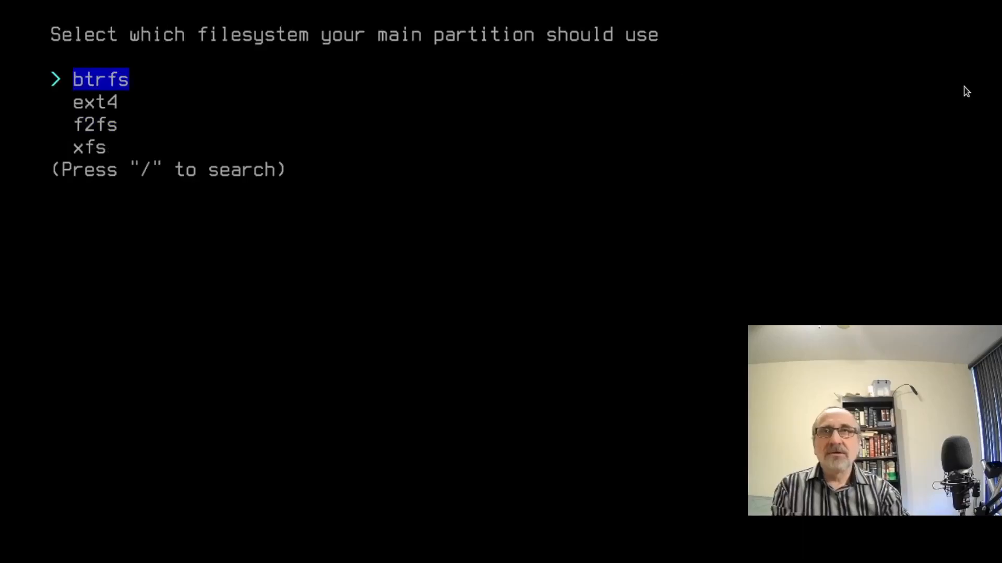
key("Down")
key("Return")
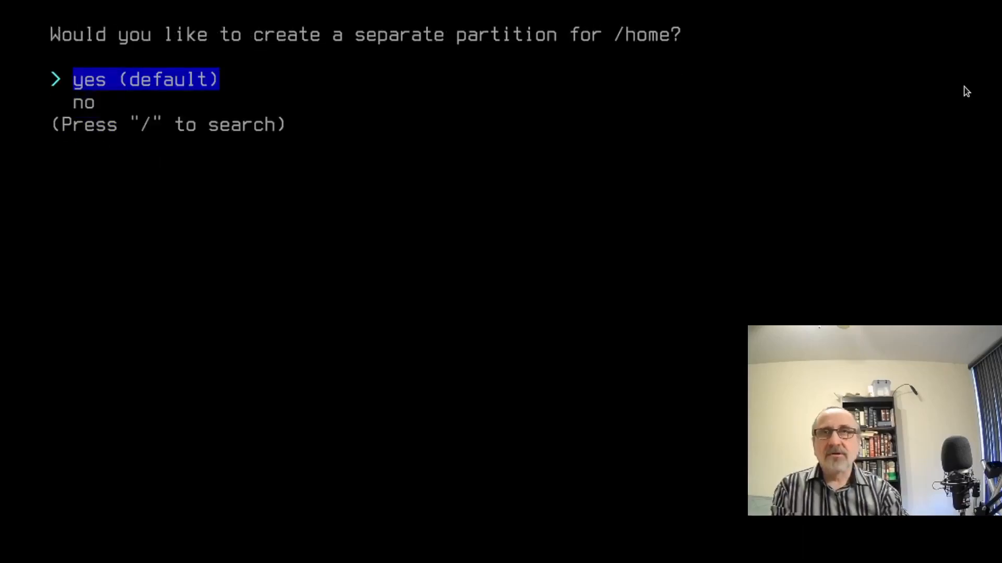
key("Down")
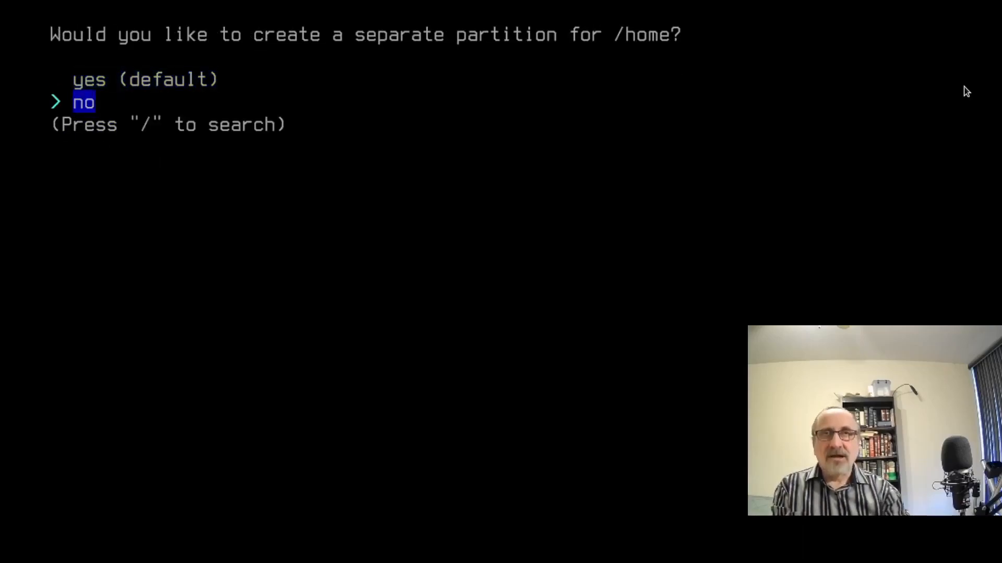
key("Return")
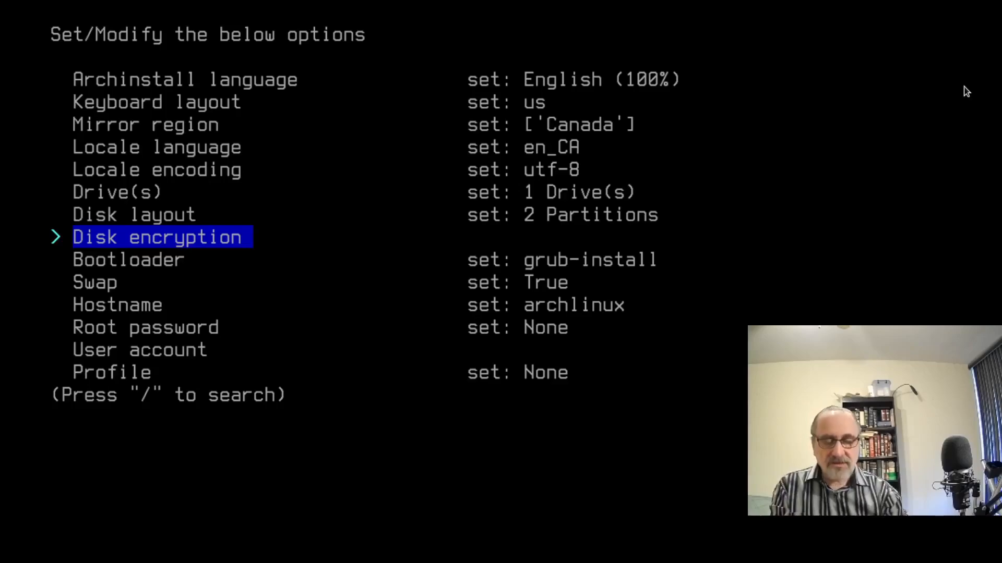
Disable swap on zram and start erasing the default hostname.
key("Down")
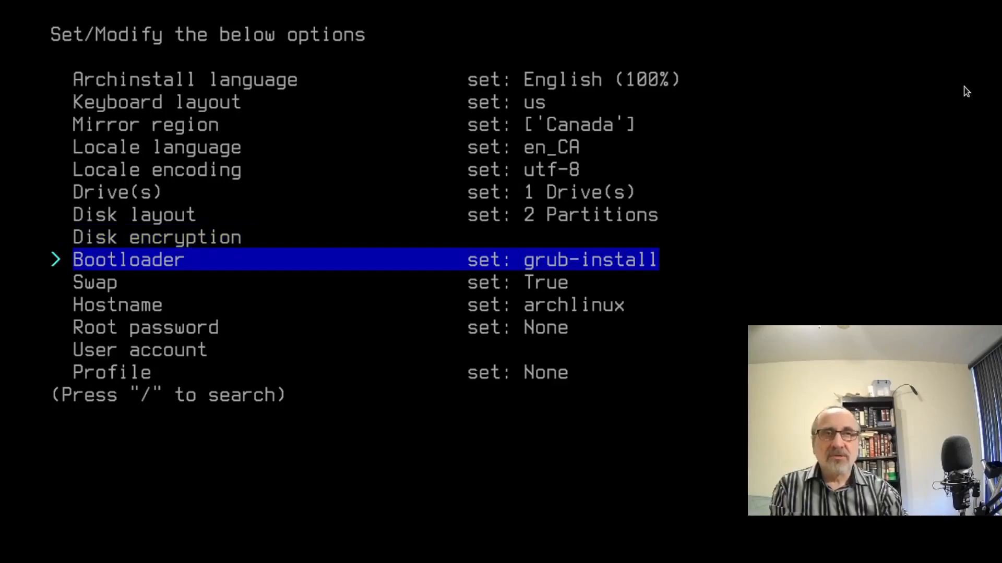
key("Down")
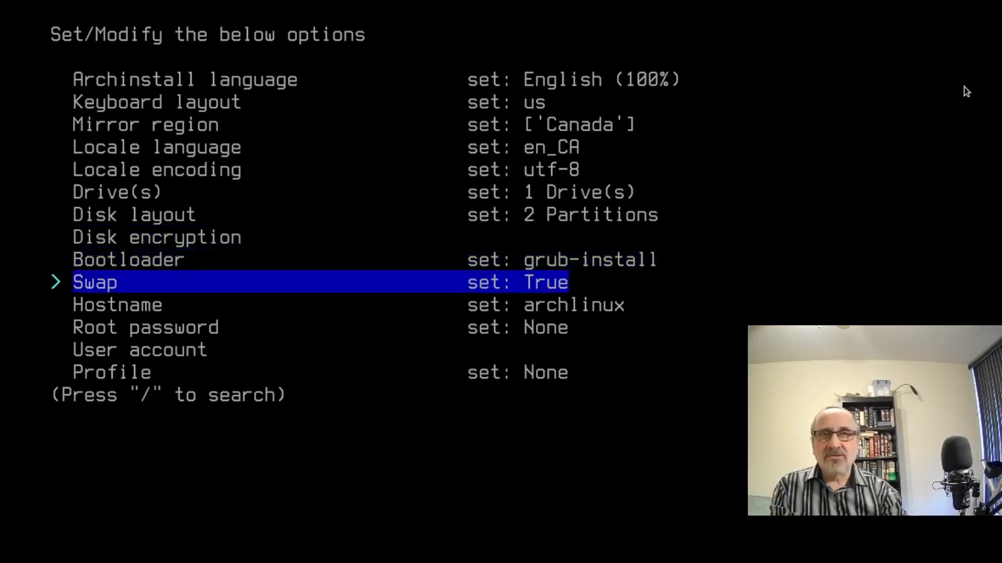
key("Return")
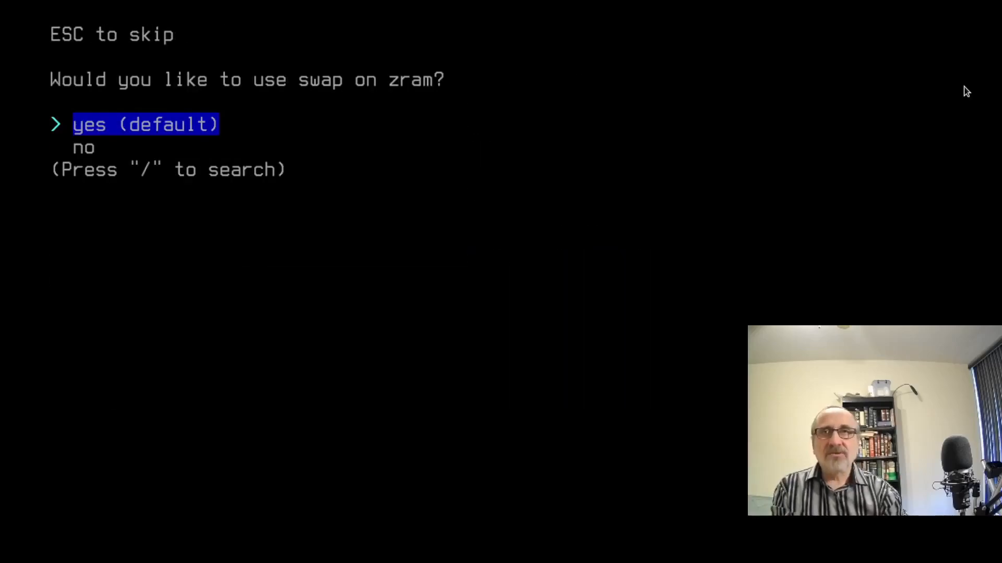
key("Down")
key("Return")
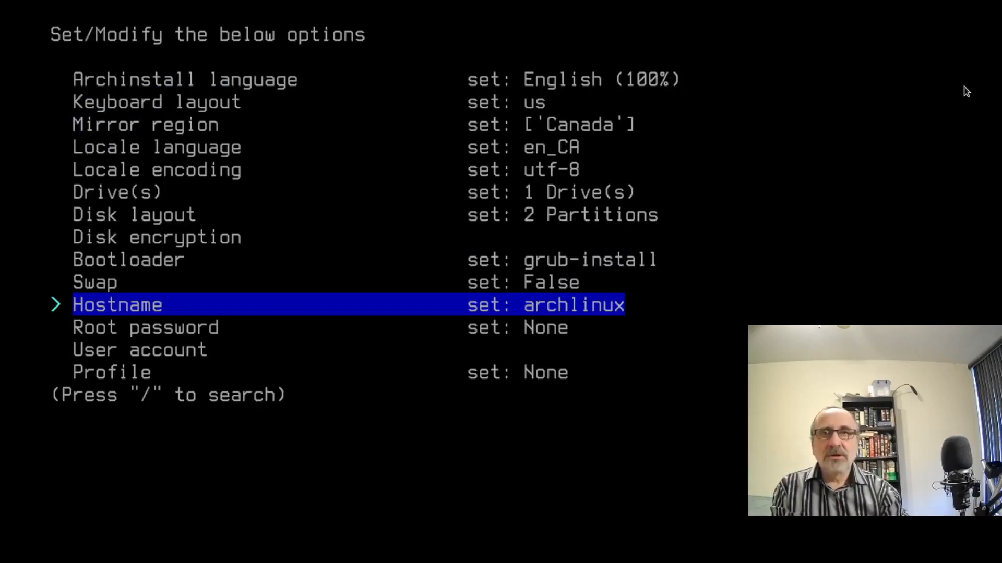
key("Return")
key("BackSpace")
key("BackSpace")
key("BackSpace")
key("BackSpace")
key("BackSpace")
Finish the hostname as archtest, then enter and verify a root password.
type("test")
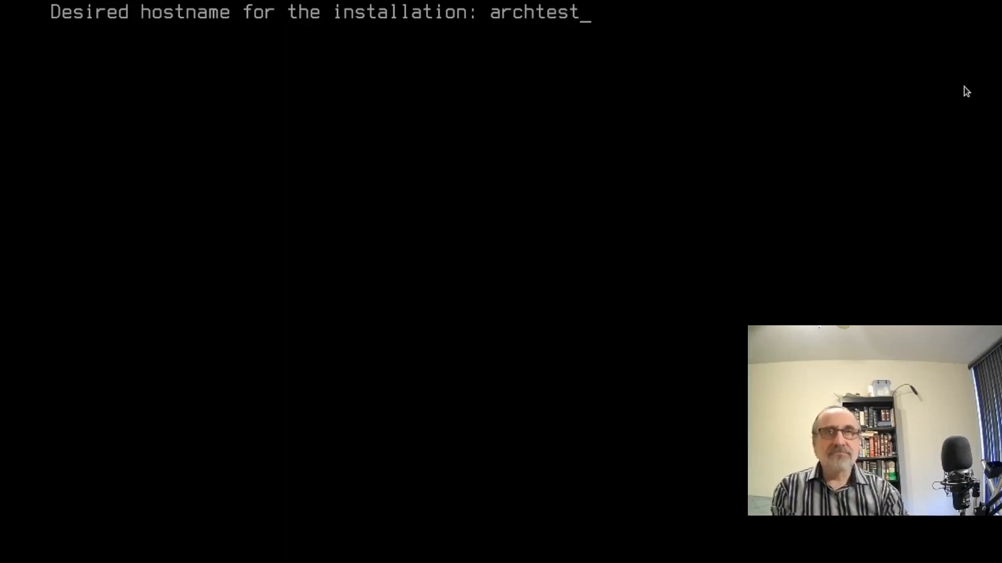
key("Return")
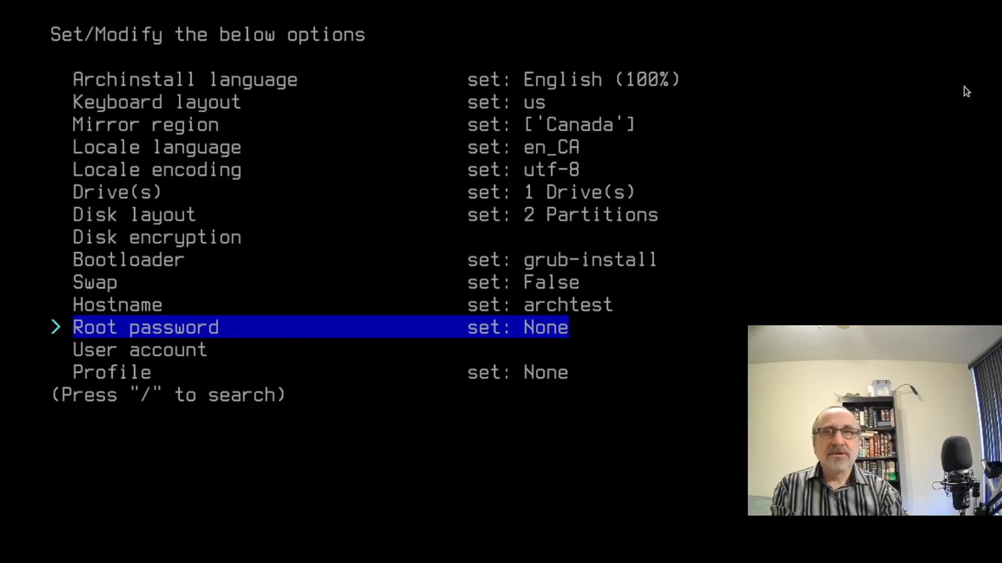
key("Return")
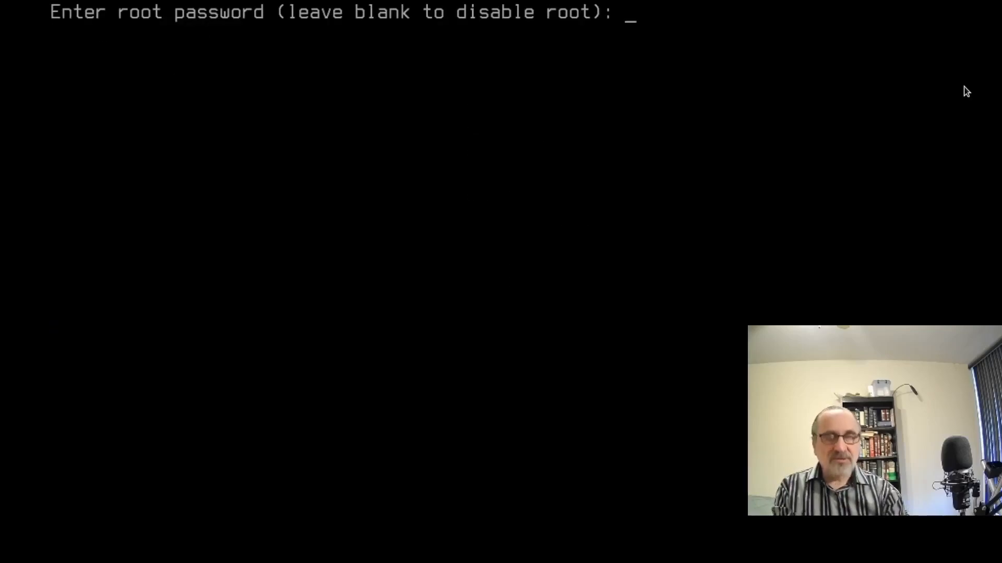
key("Return")
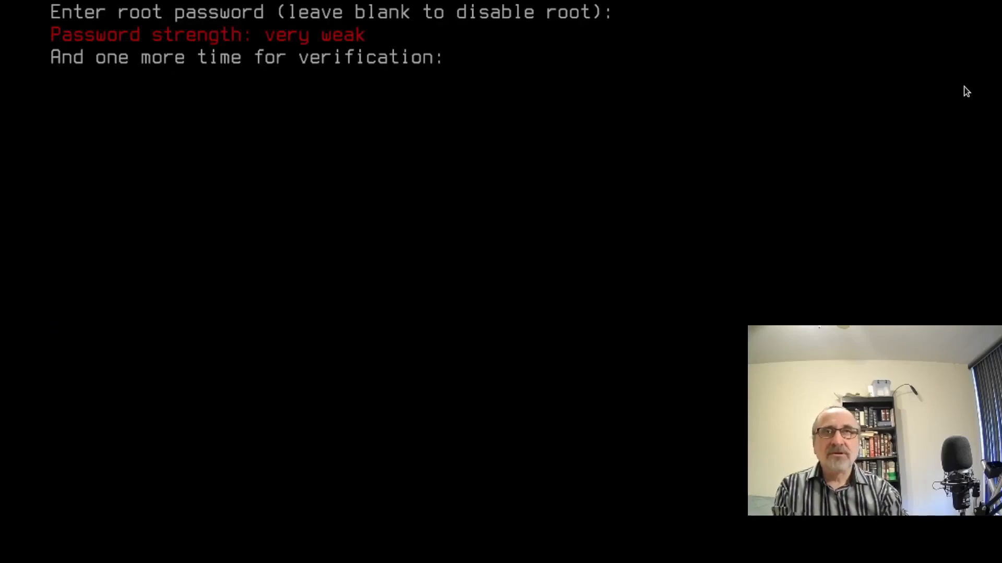
key("Return")
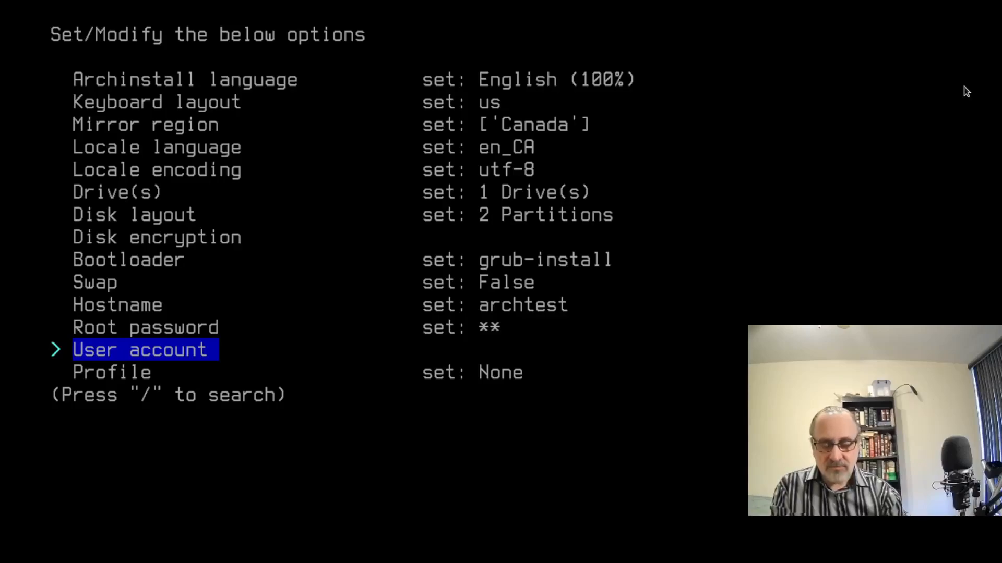
key("Down")
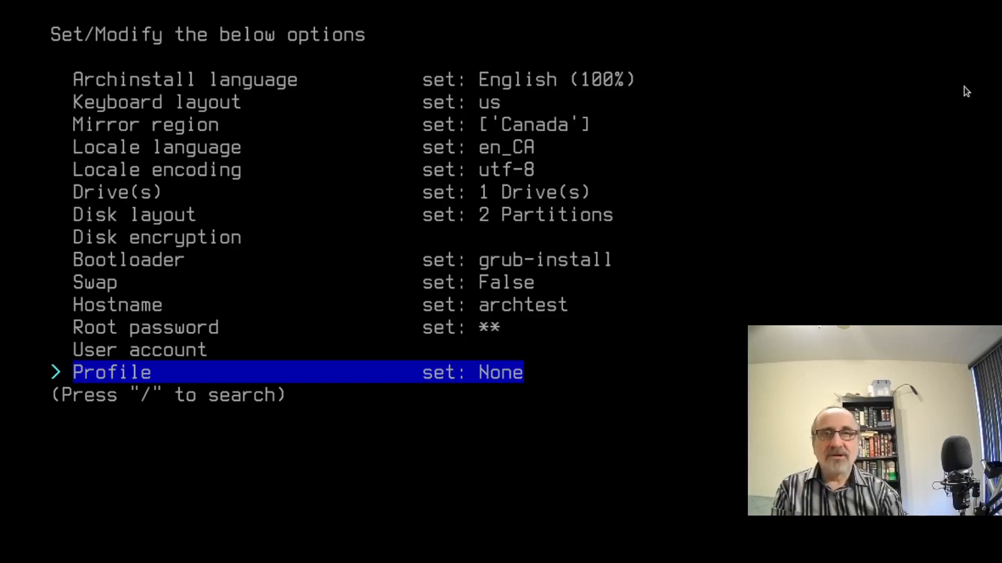
Replace the default linux kernel with linux-lts as the only kernel.
key("Down")
key("Down")
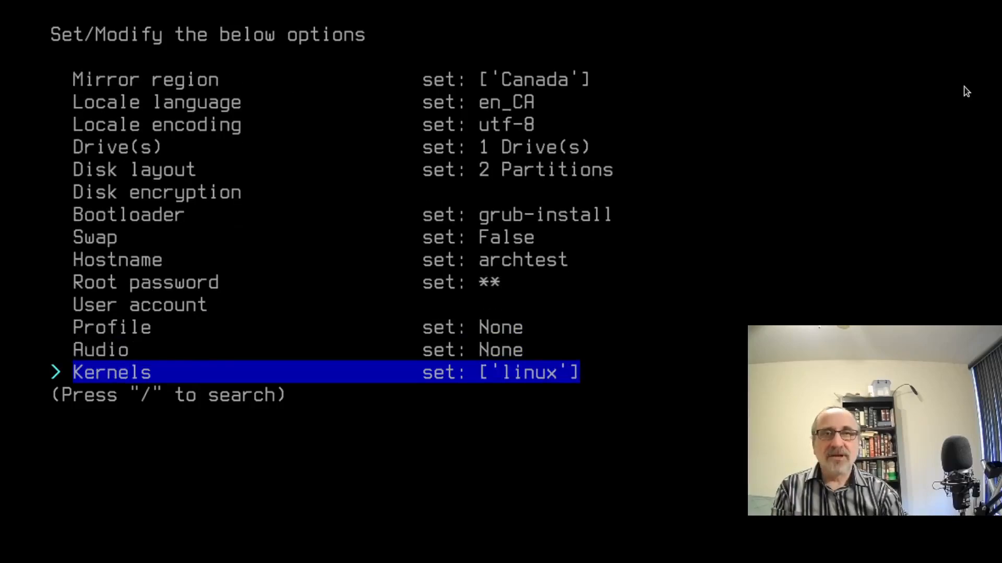
key("Return")
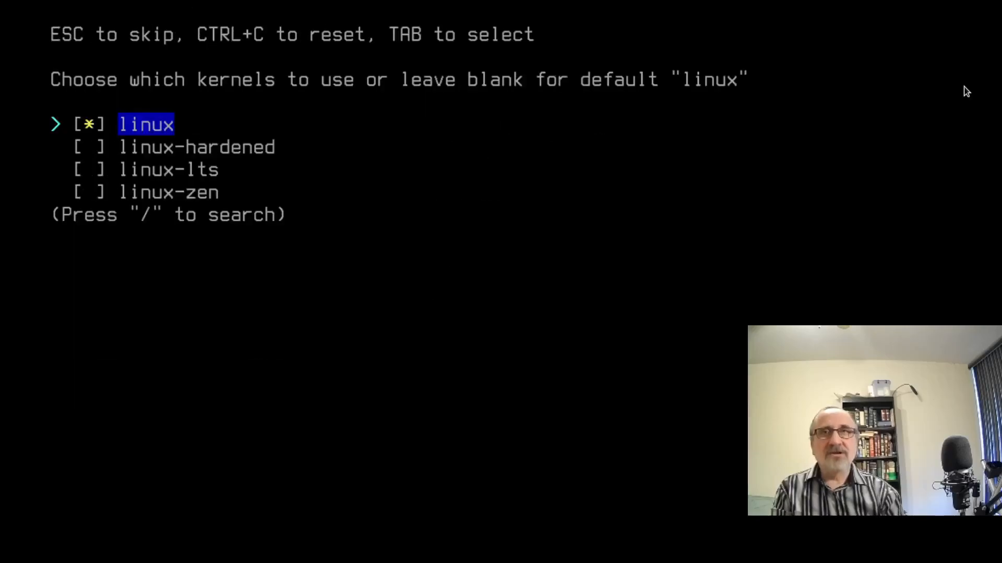
key("Tab")
key("Down")
key("Down")
key("Tab")
key("Return")
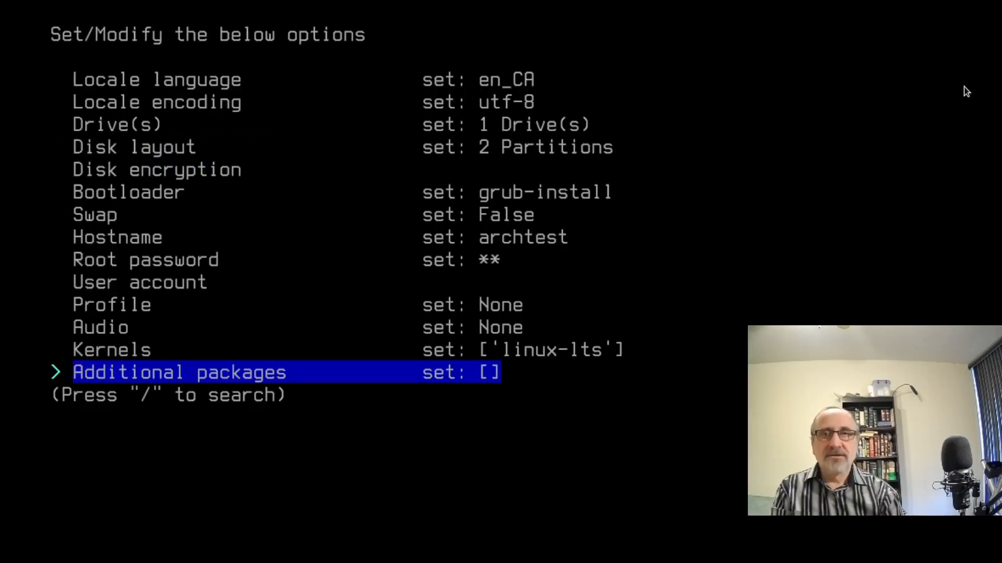
Add vim, xterm and git as additional packages.
key("Return")
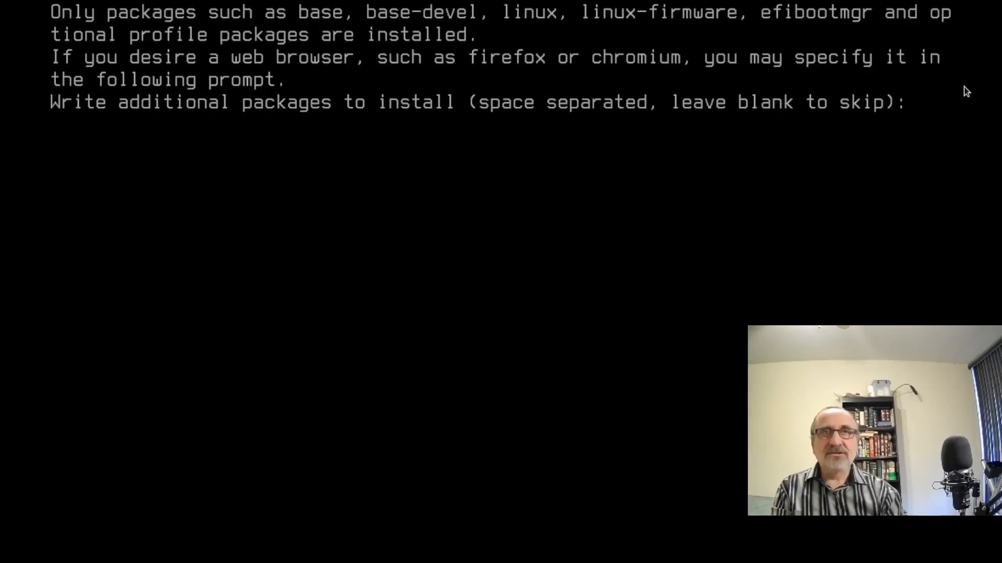
type("vim")
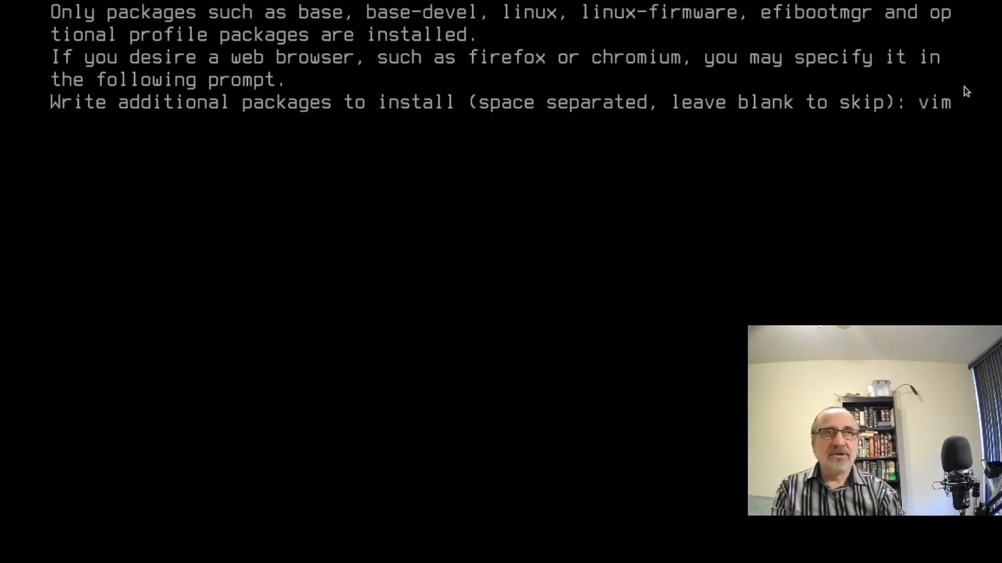
type("', 'xte")
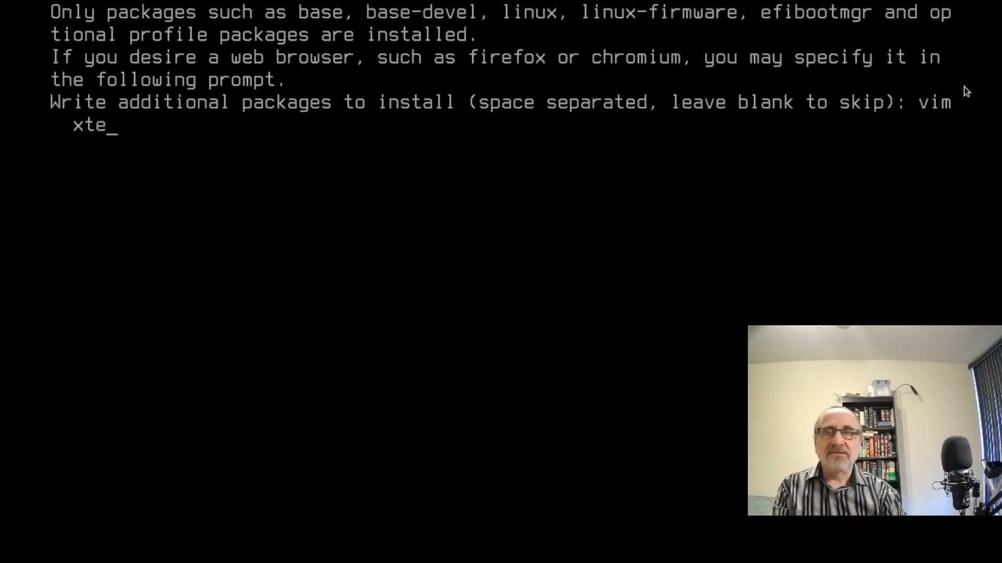
type("rm', 'git")
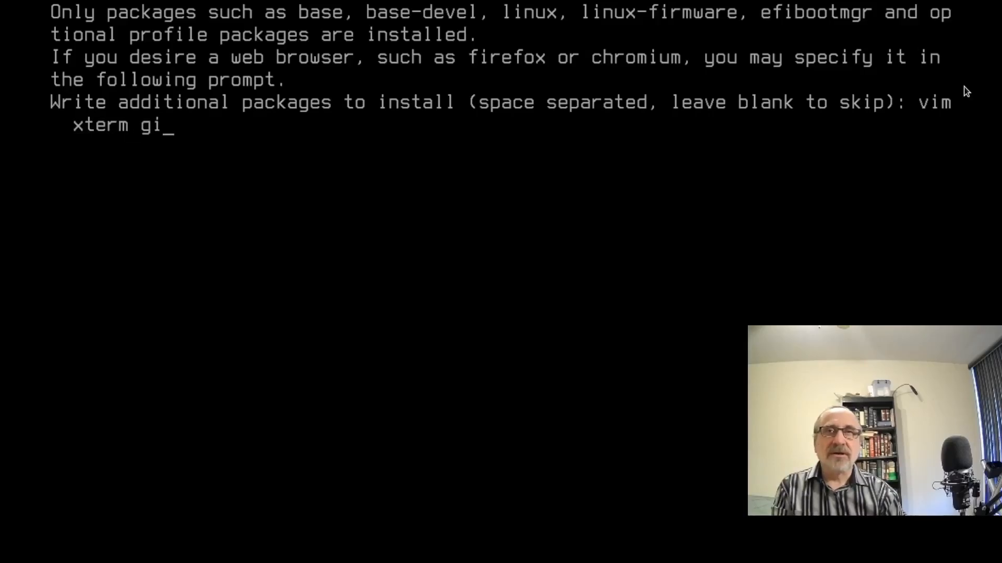
key("Return")
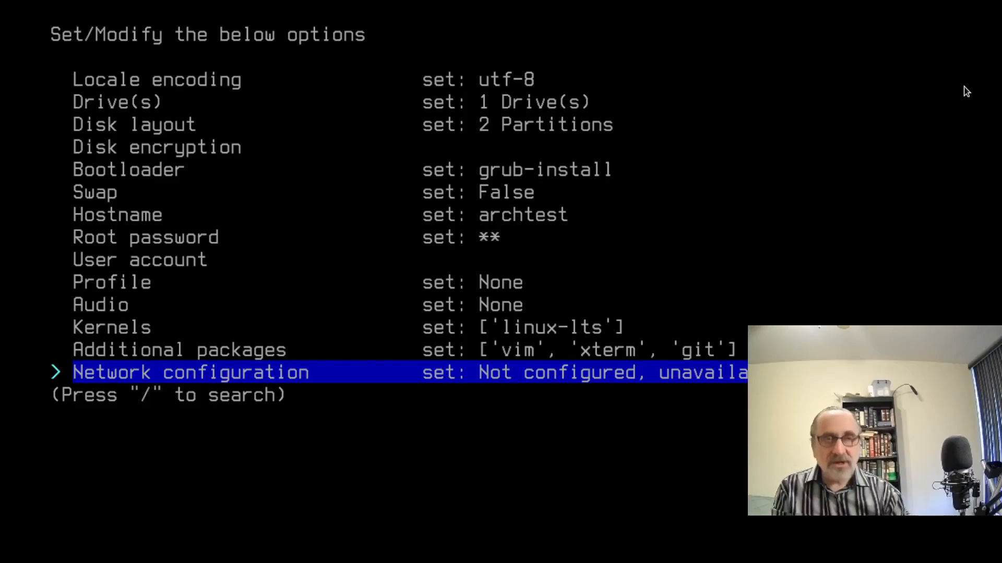
Set network configuration to Use NetworkManager.
key("Return")
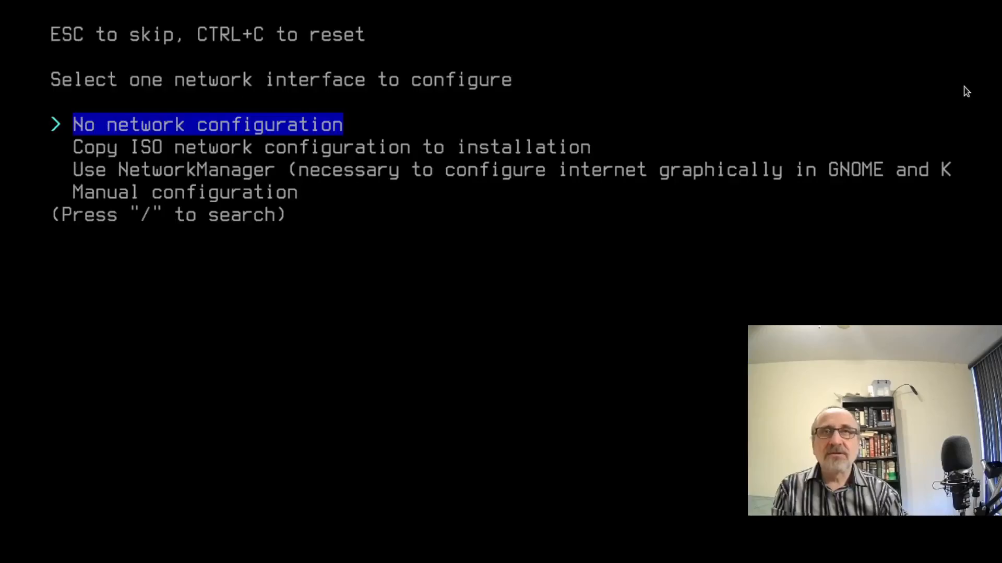
key("Down")
key("Down")
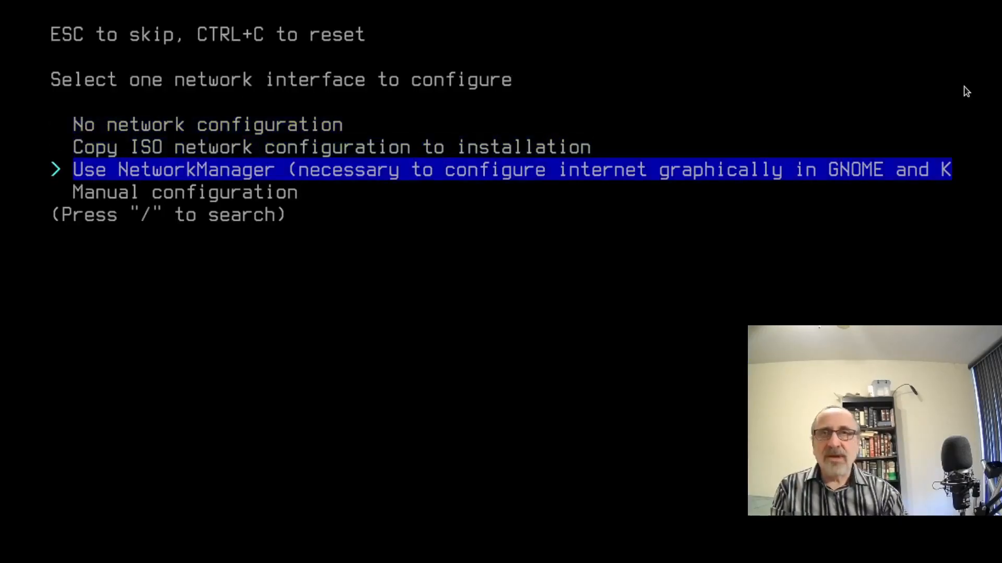
key("Return")
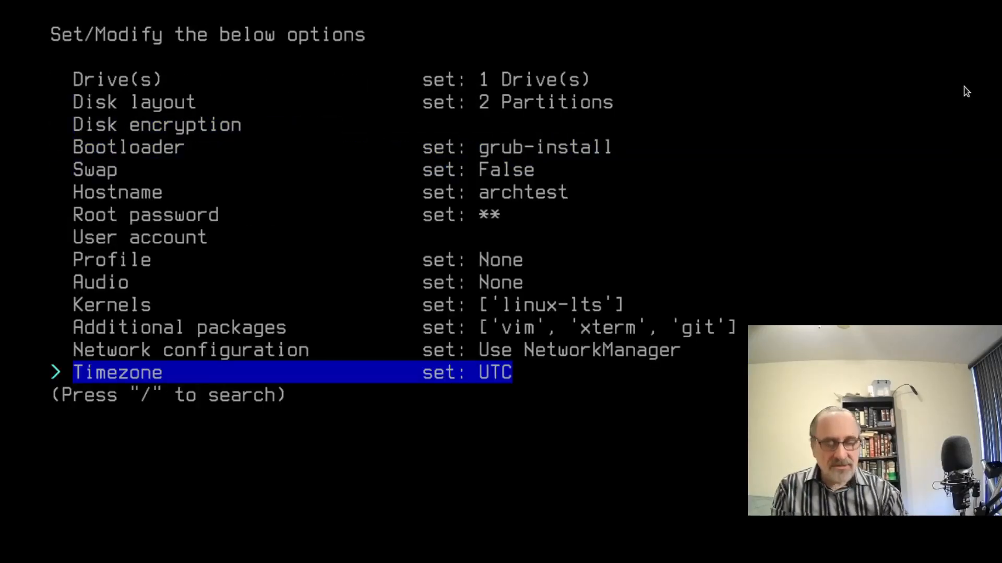
Search 'cana' and set the timezone to Canada/Eastern.
key("Return")
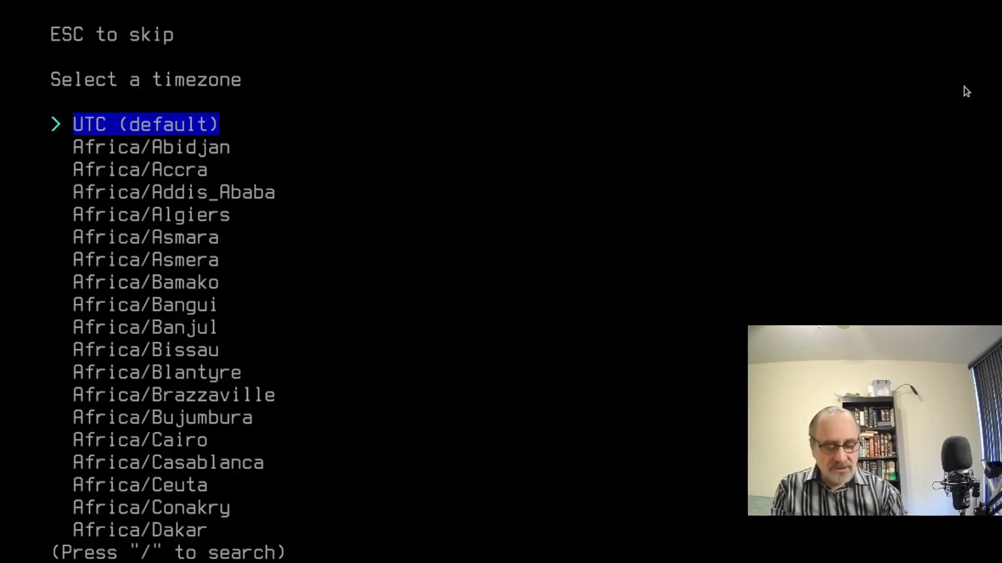
key("slash")
type("cana")
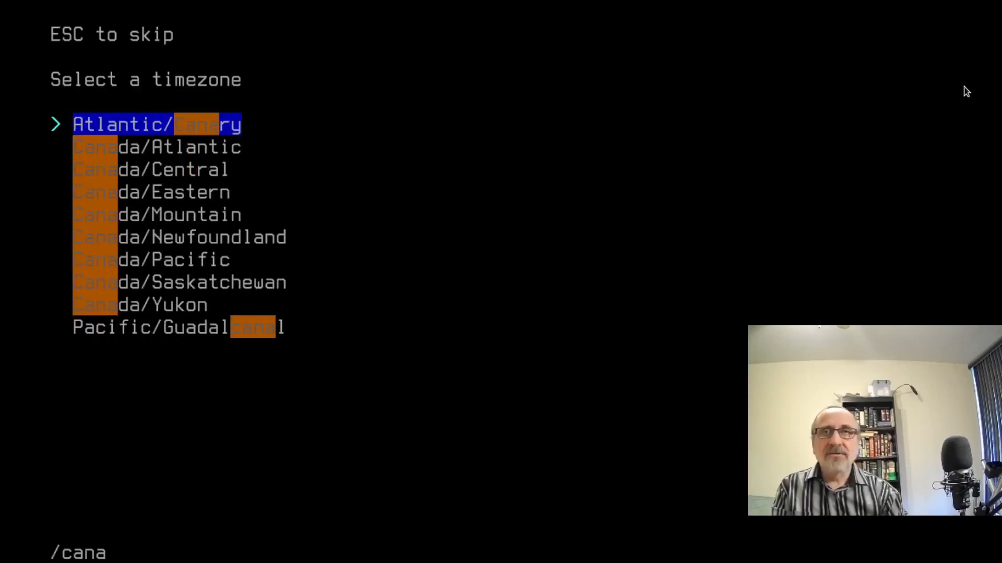
key("Down")
key("Down")
key("Down")
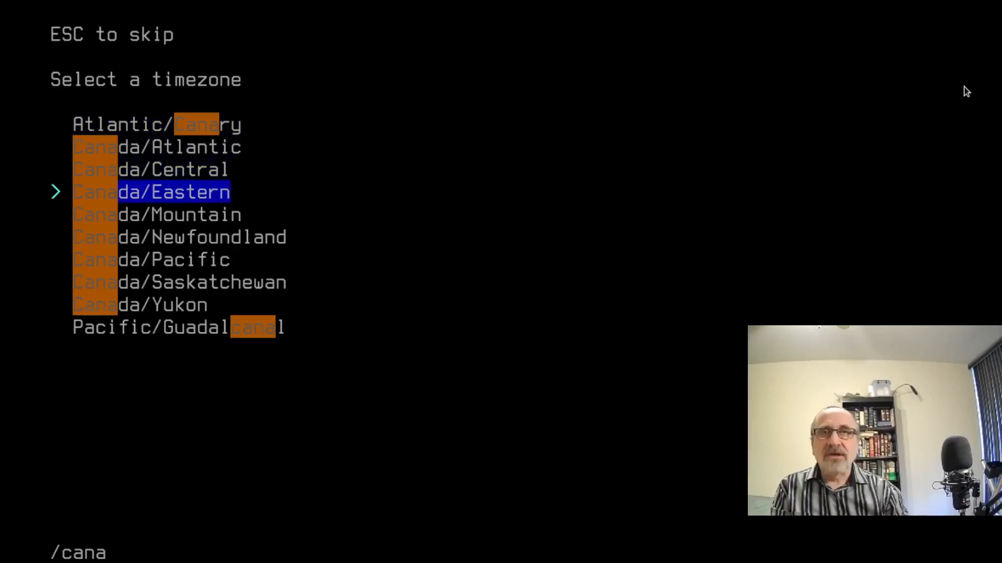
key("Return")
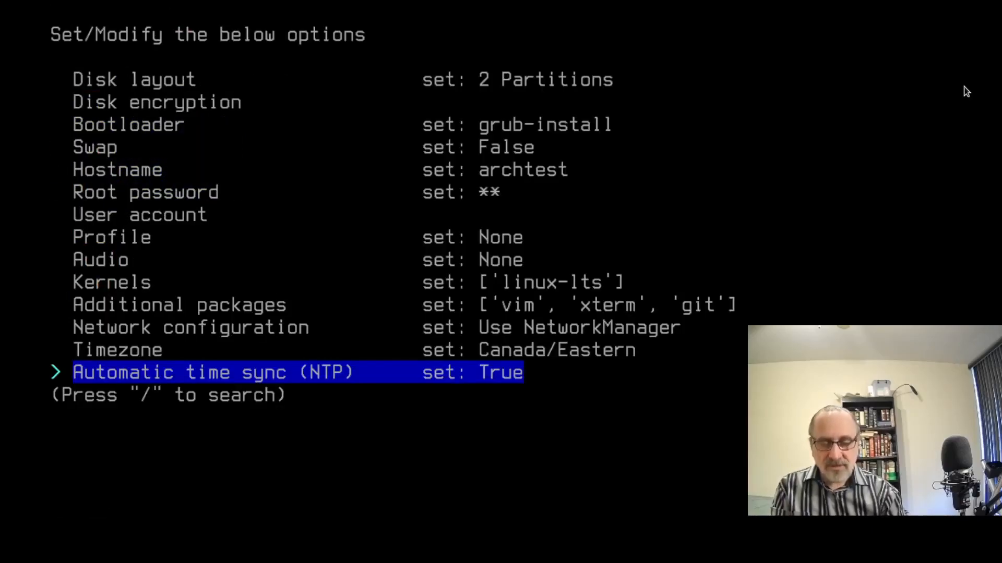
key("Down")
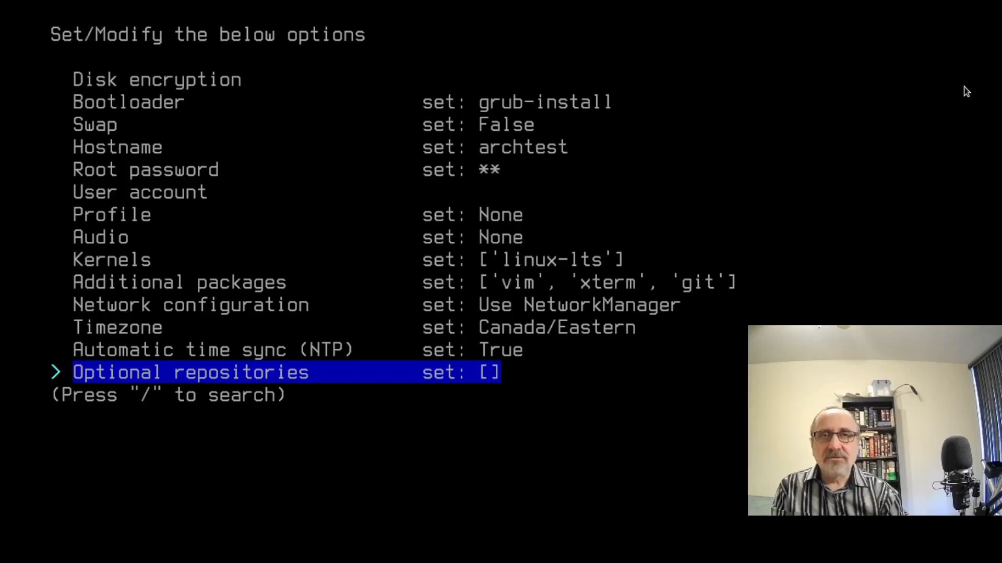
key("Down")
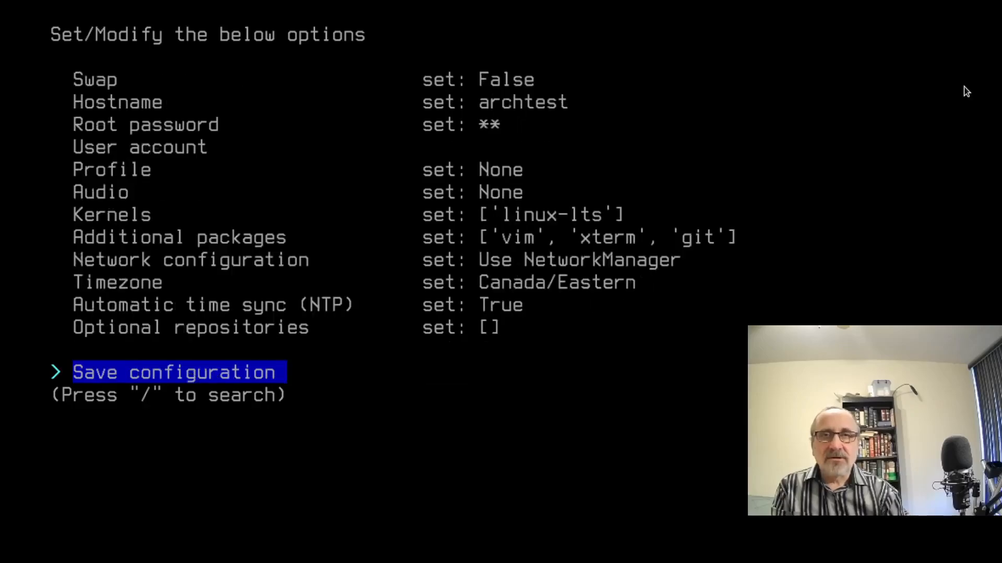
key("Down")
key("Down")
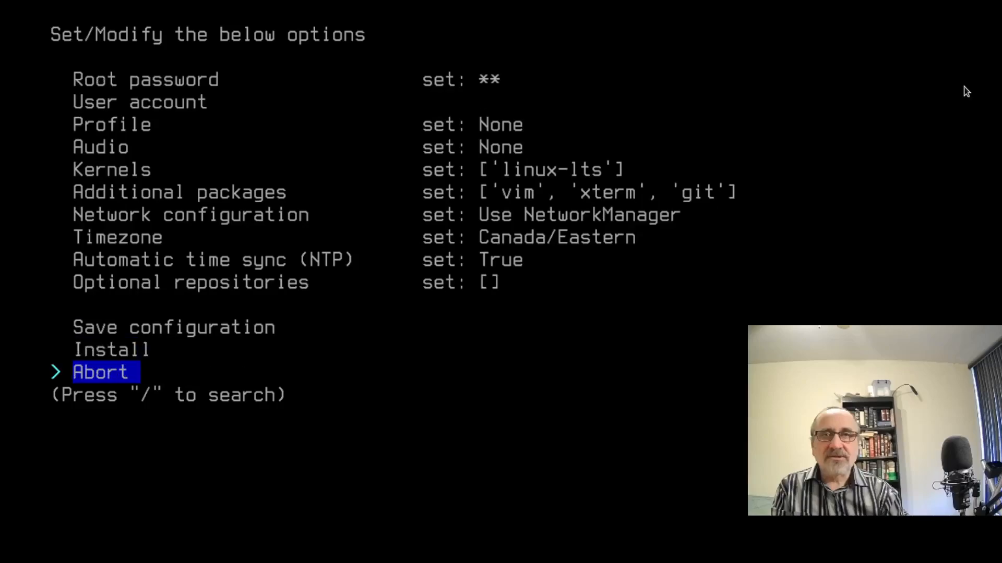
key("Up")
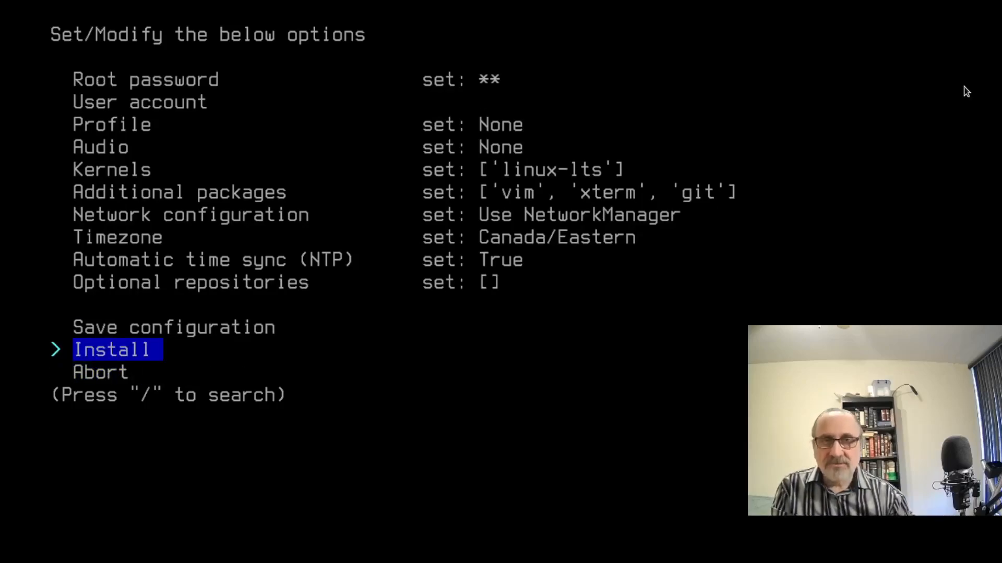
Start the install, accept the disk layout, and decline to chroot when it finishes.
key("Return")
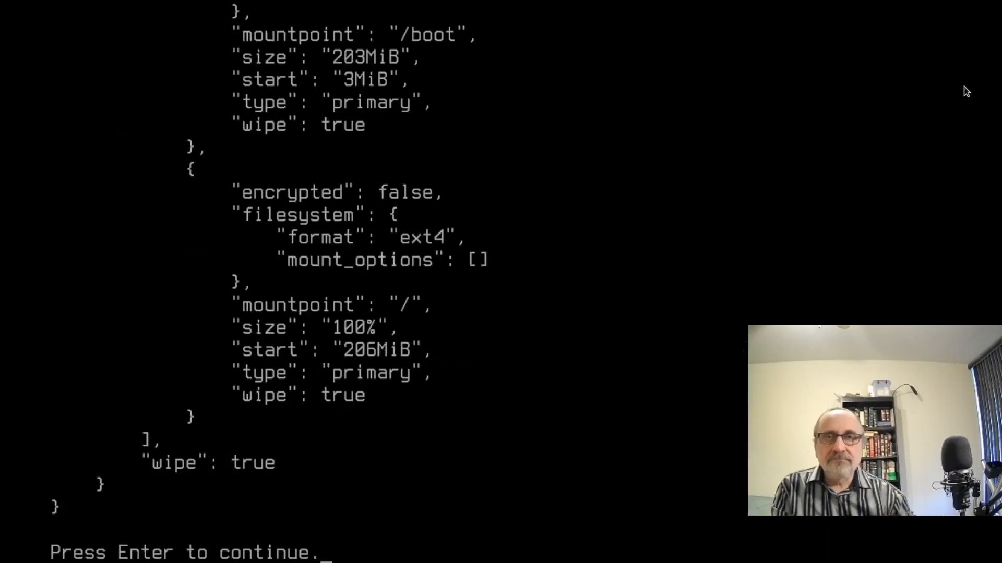
key("Return")
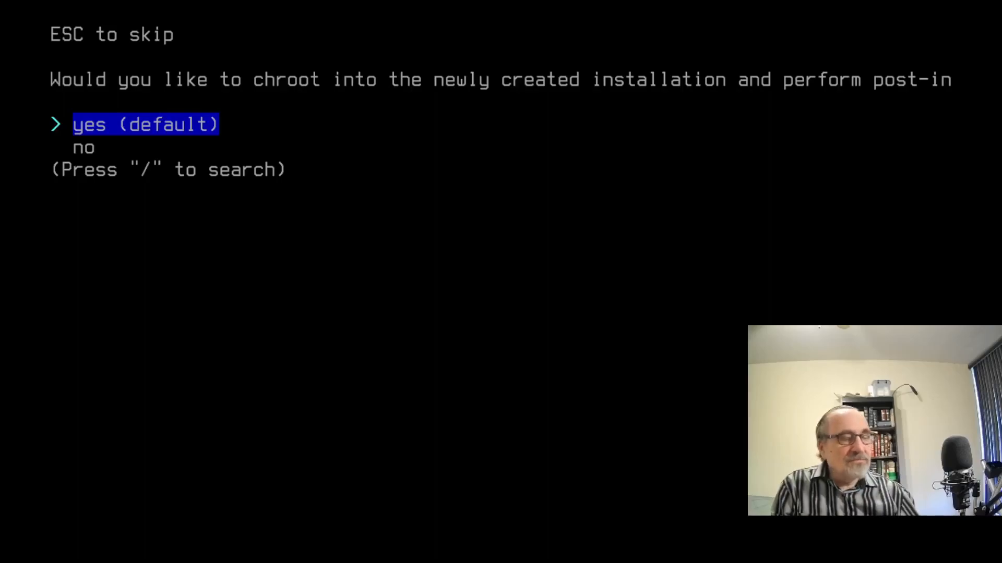
key("Down")
key("Return")
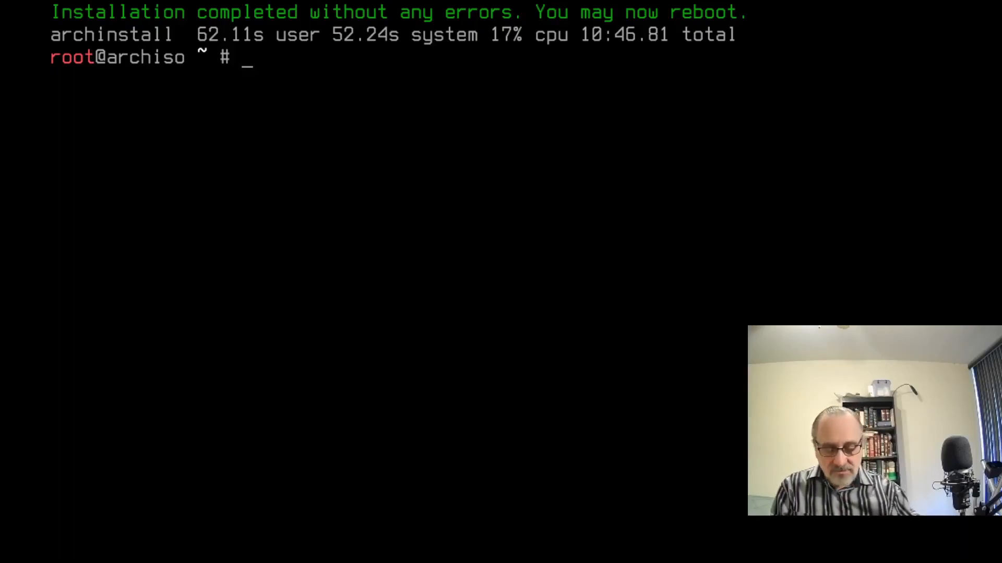
Reboot the machine and boot the linux-lts GRUB entry.
type("reboot")
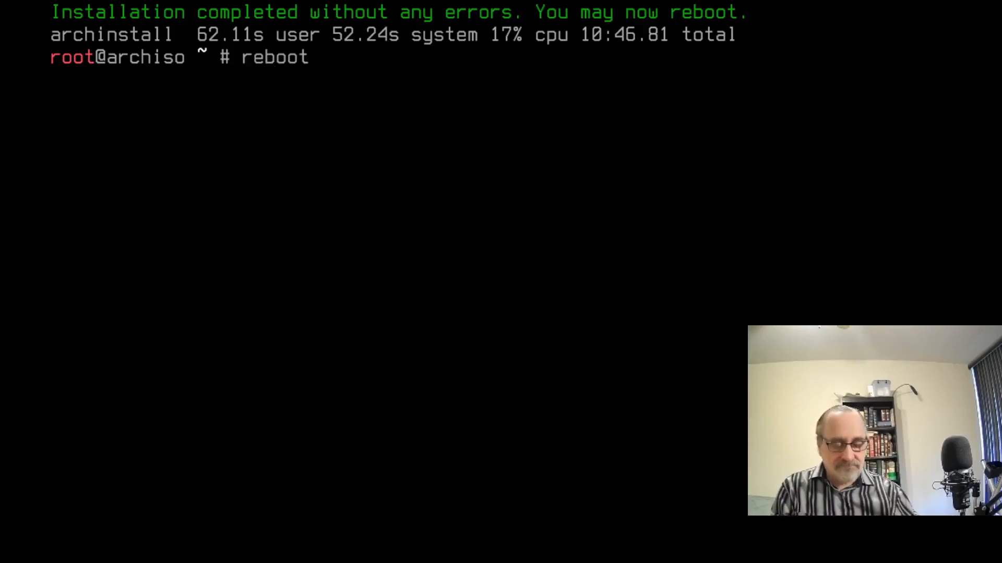
key("Return")
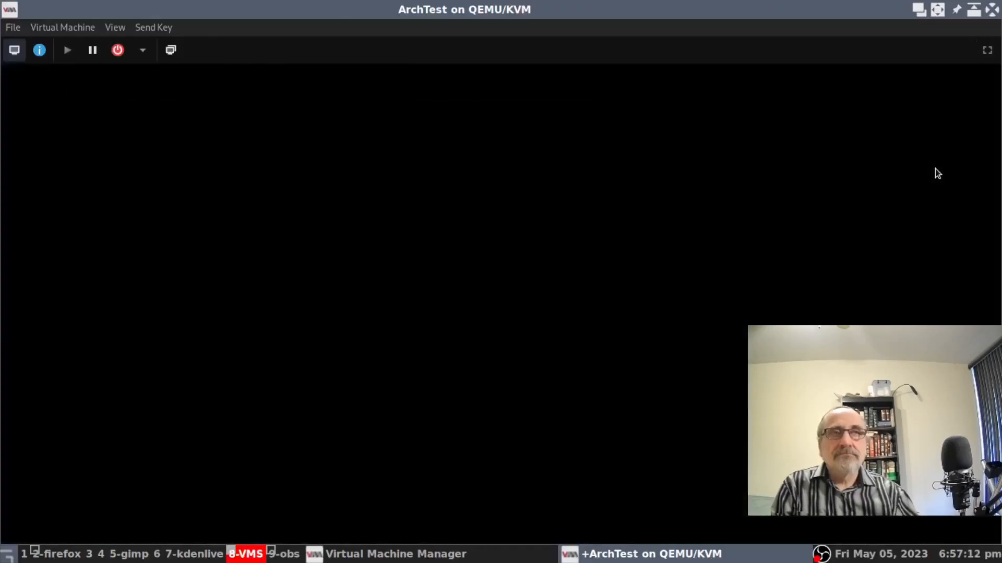
key("Return")
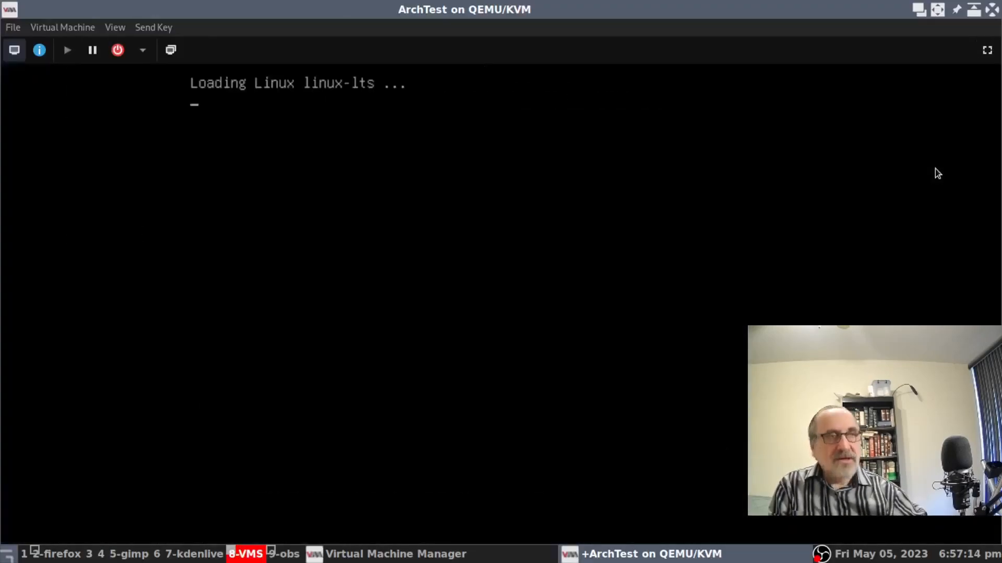
Make the VM display full screen and log in as root with the password.
left_click(987, 52)
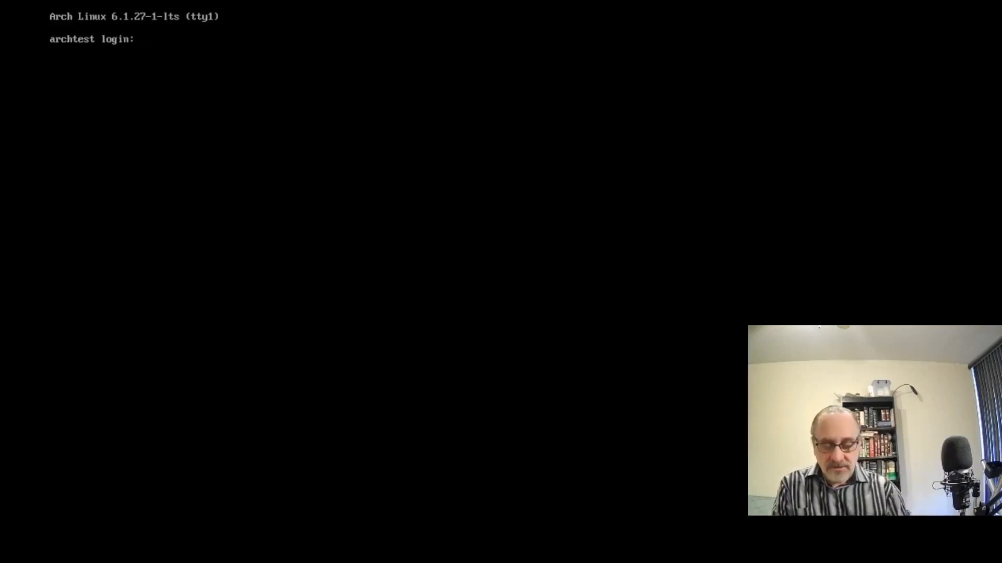
type("root")
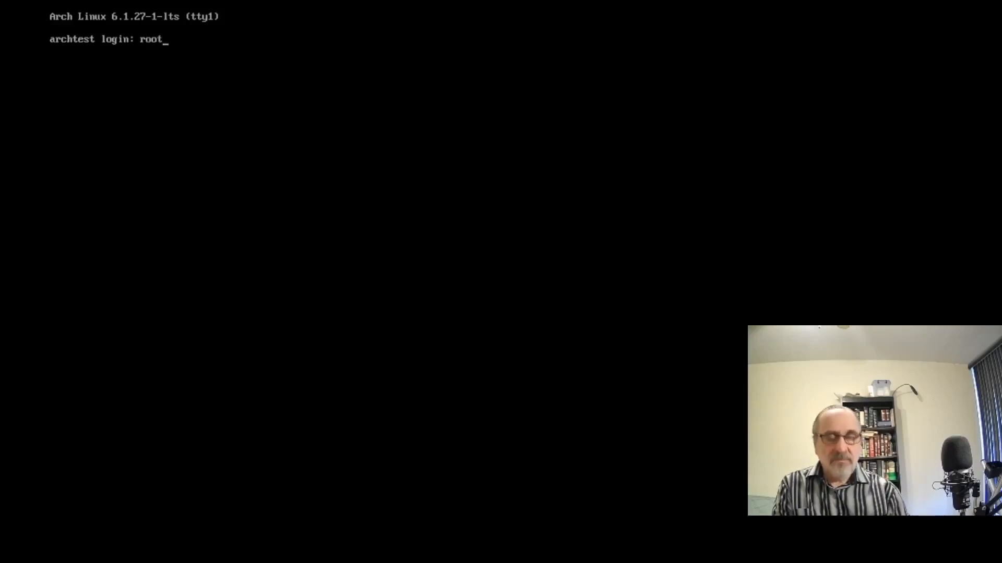
key("Return")
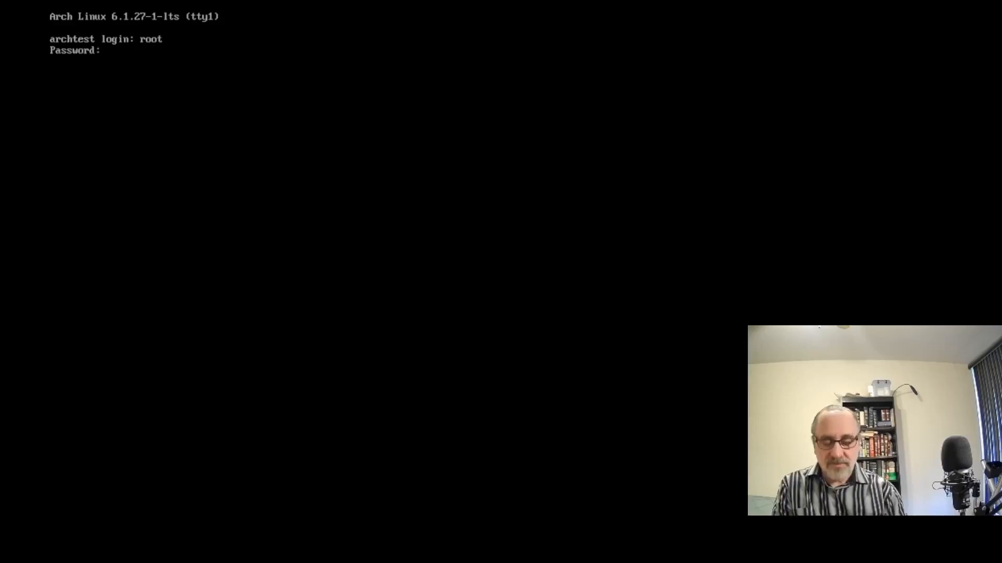
key("Return")
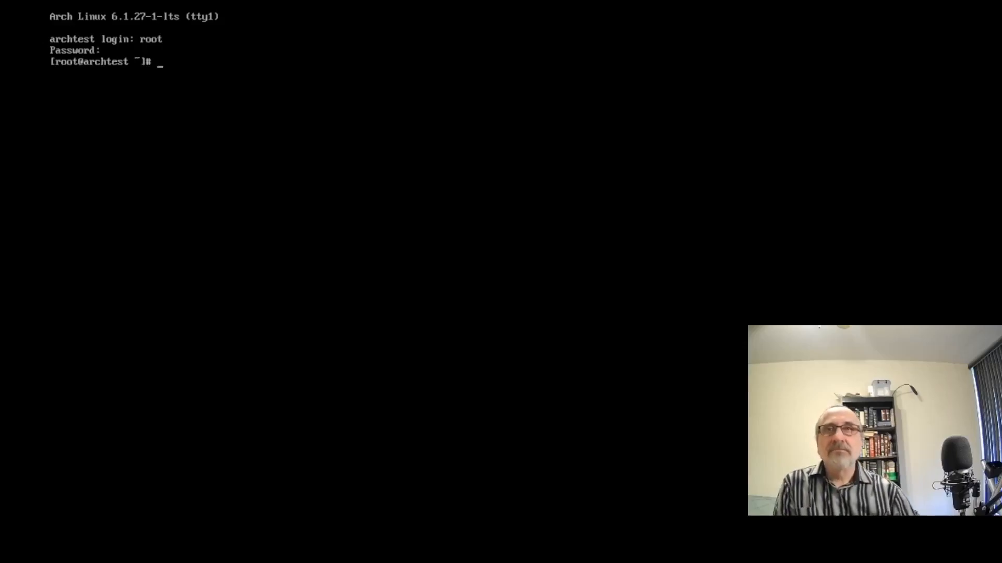